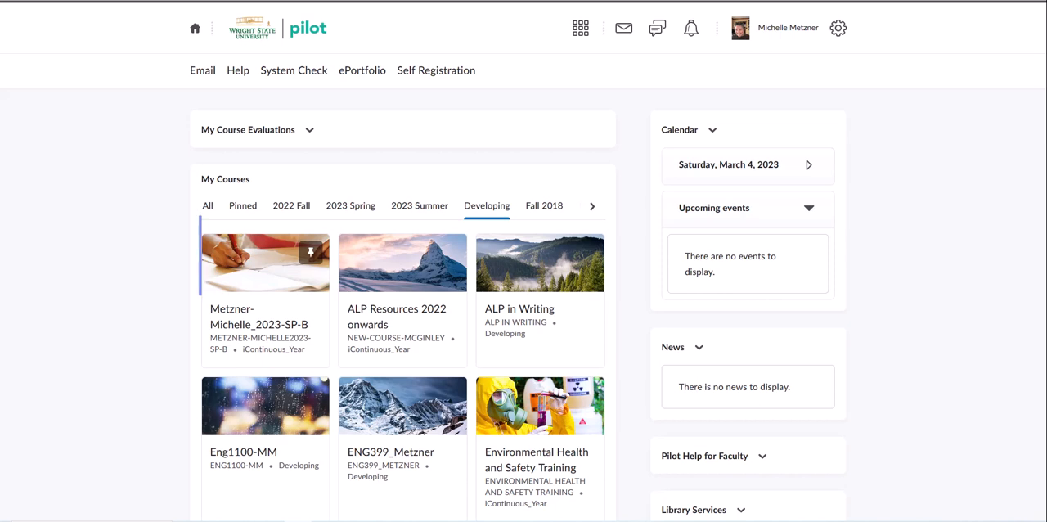
# Open the Week 1 content module of the ENG 3000-01 Business Writing course and start creating a new file in it
pyautogui.click(296, 312)
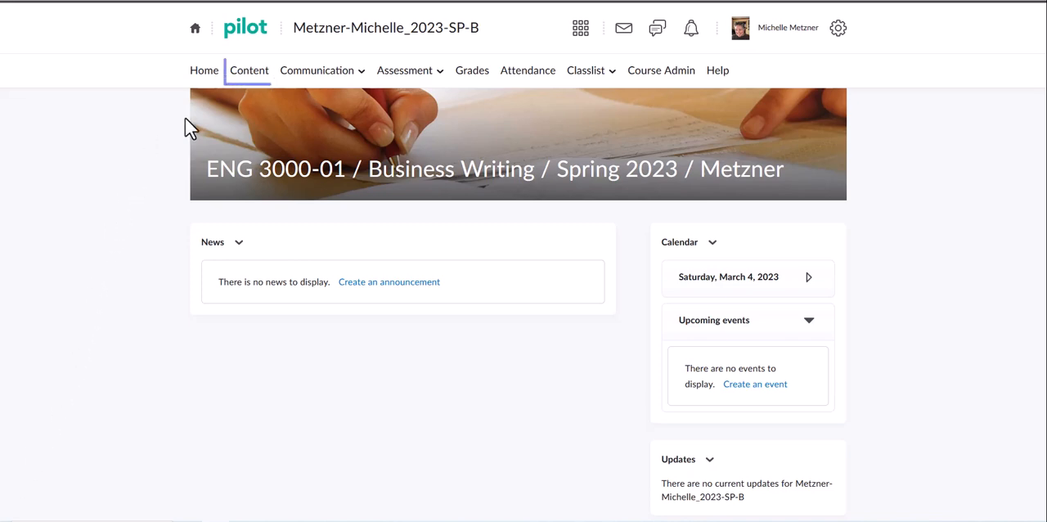
pyautogui.click(249, 72)
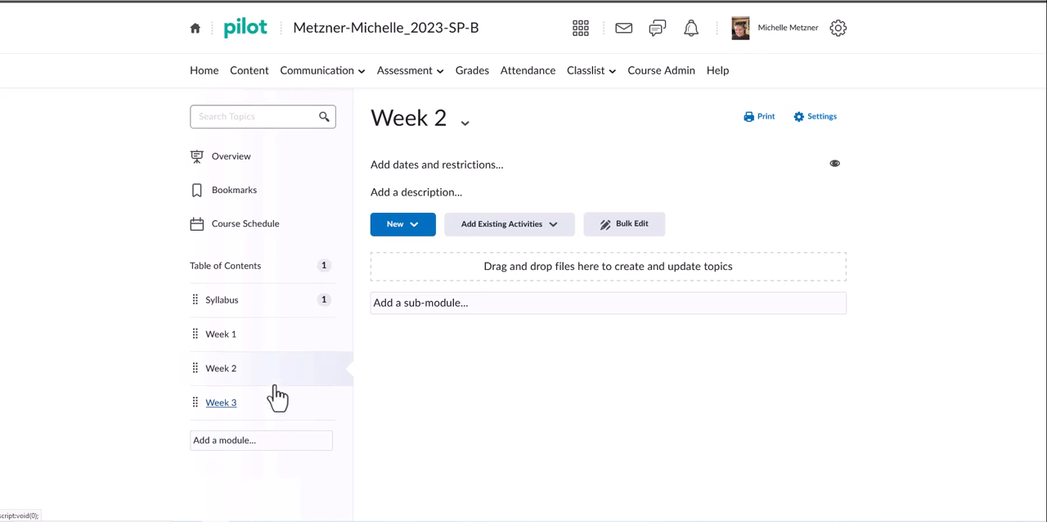
pyautogui.click(221, 336)
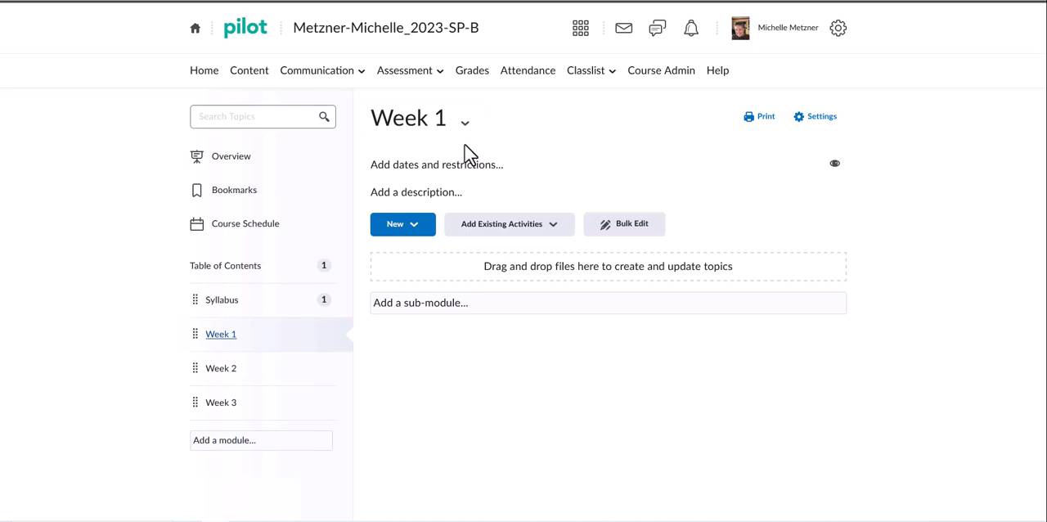
pyautogui.click(401, 234)
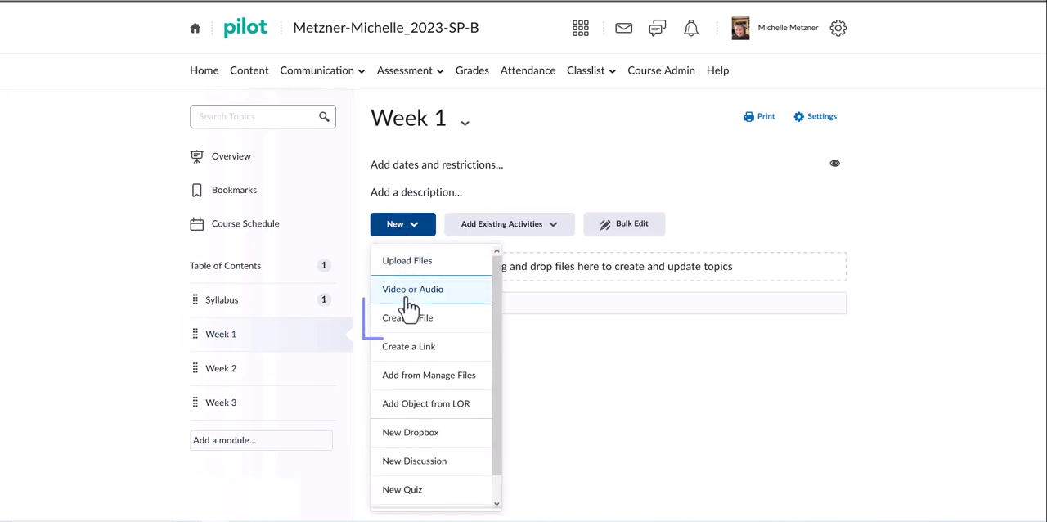
pyautogui.click(407, 324)
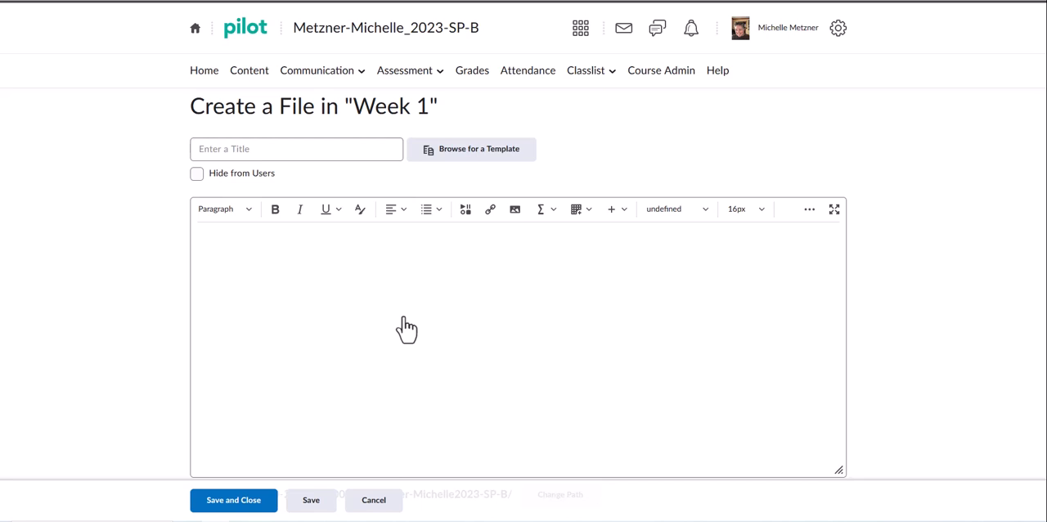
pyautogui.click(407, 328)
# Title the new file "Features of MS Word" and paste the copied document text into its body
pyautogui.click(323, 148)
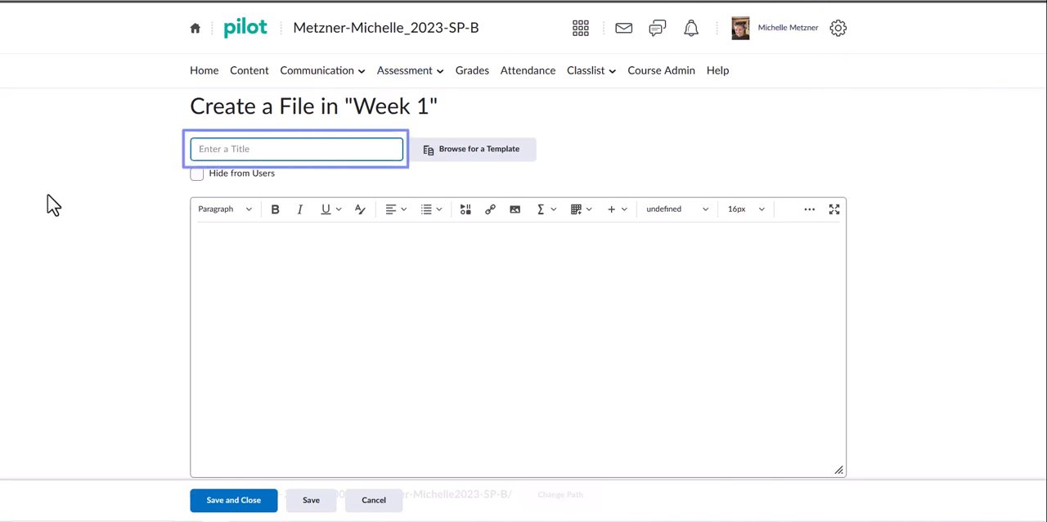
pyautogui.write('Features of MS Word')
pyautogui.click(278, 289)
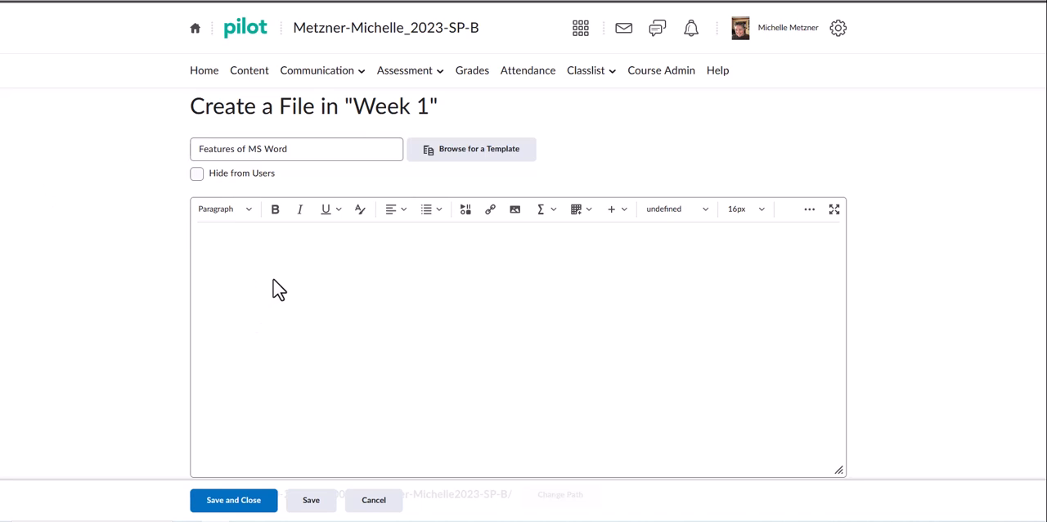
pyautogui.write('Video provides a powerful way to help you prove your point. When you click Online Video, you can paste in the embed code for the video you want to add. You can also type a keyword to search online for the video that best fits your document. To make your document look professionally produced, Word provides header, footer, cover page, and text box designs that complement each other. For example, you can add a matching cover page, header, and sidebar. Click Insert and then choose the elements you want from the different galleries. Themes and styles also help keep your document coordinated. When you click Design and choose a new Theme, the pictures, charts, and SmartArt graphics change to match your new theme. When you apply styles, your headings change to match the new theme. Save time in Word with new buttons that show up where you need them. To change the way a picture fits in your document, click it and a button for layout options appears next to it. When you work on a table, click where you want to add a row or a column, and then click the plus sign. Reading is easier, too, in the new Reading view. You can collapse parts of the document and focus on the text you want. If you need to stop reading before you reach the end, Word remembers where you left off - even on another device.')
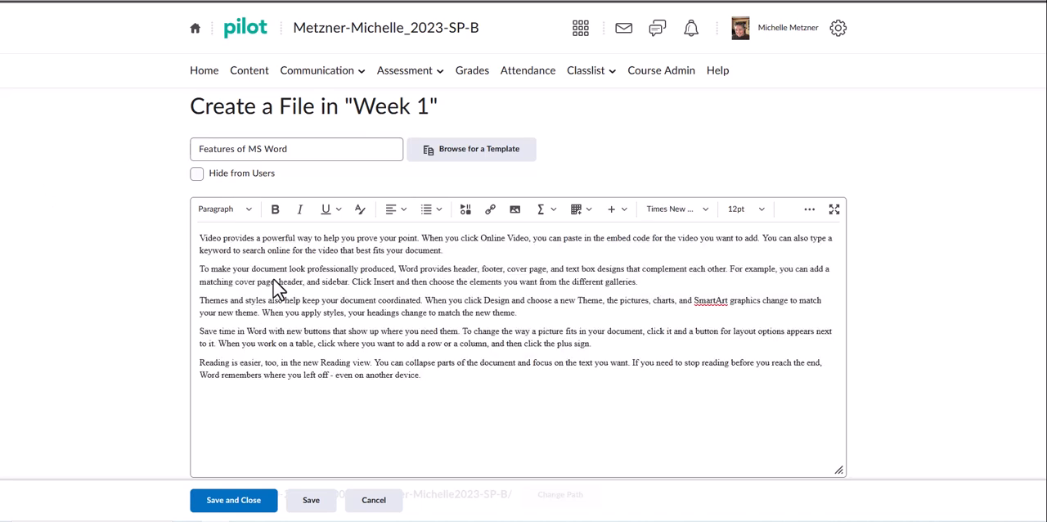
# Examine the editor's formatting options: paragraph styles, alignment, lists and indents, and the additional actions
pyautogui.scroll(-1, 462, 310)
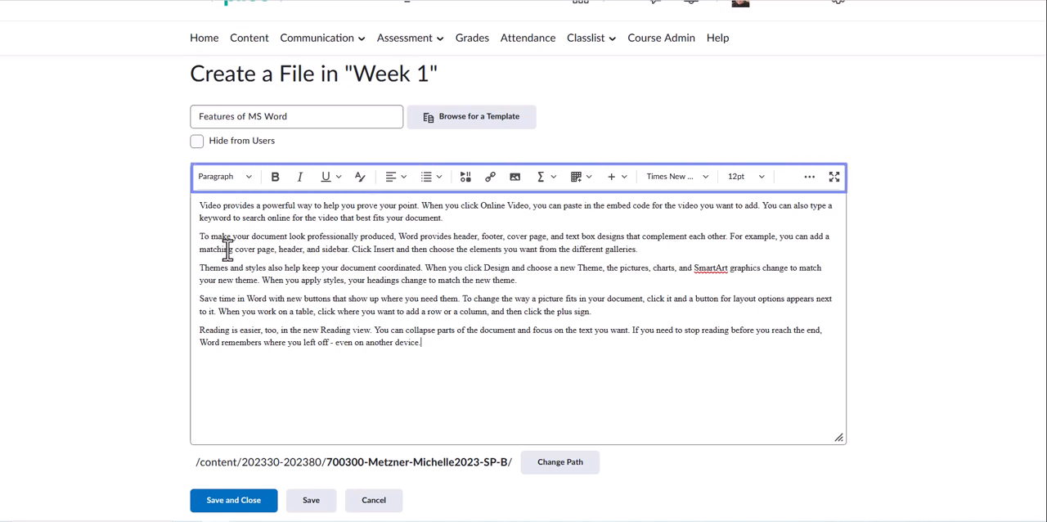
pyautogui.click(249, 180)
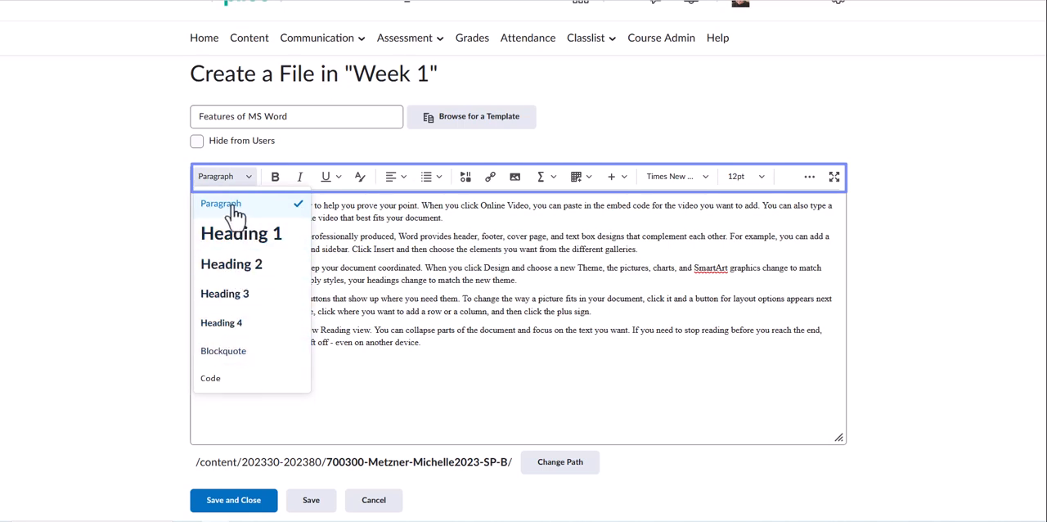
pyautogui.click(377, 255)
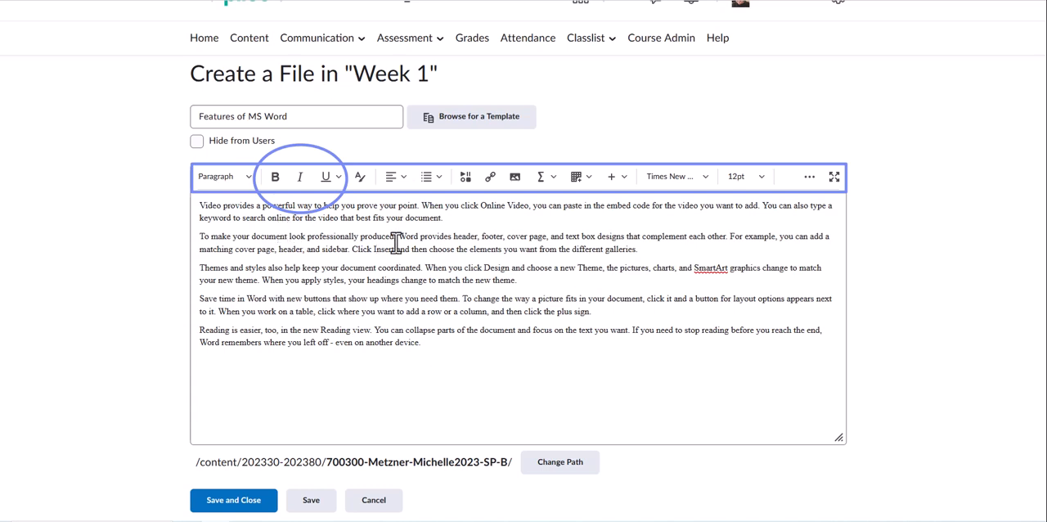
pyautogui.click(403, 180)
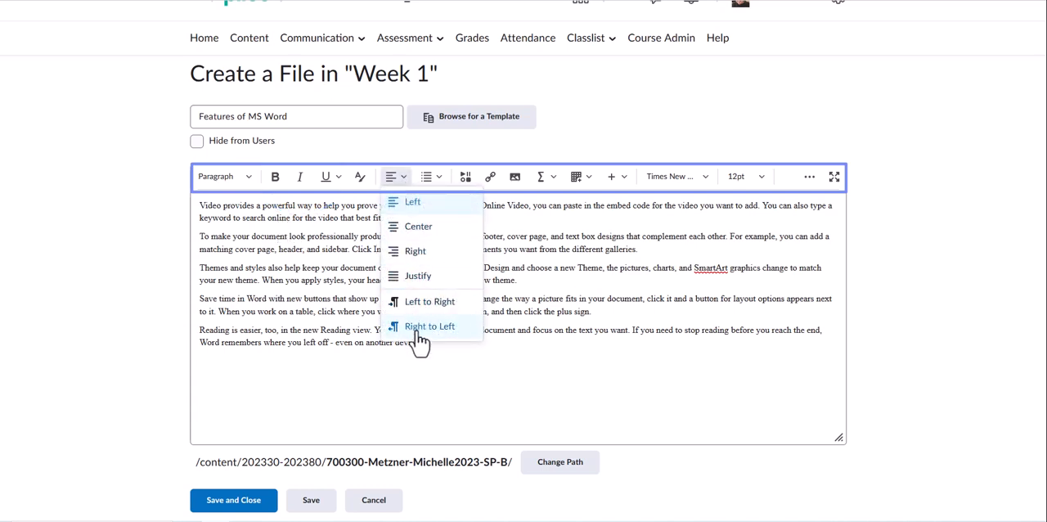
pyautogui.click(442, 178)
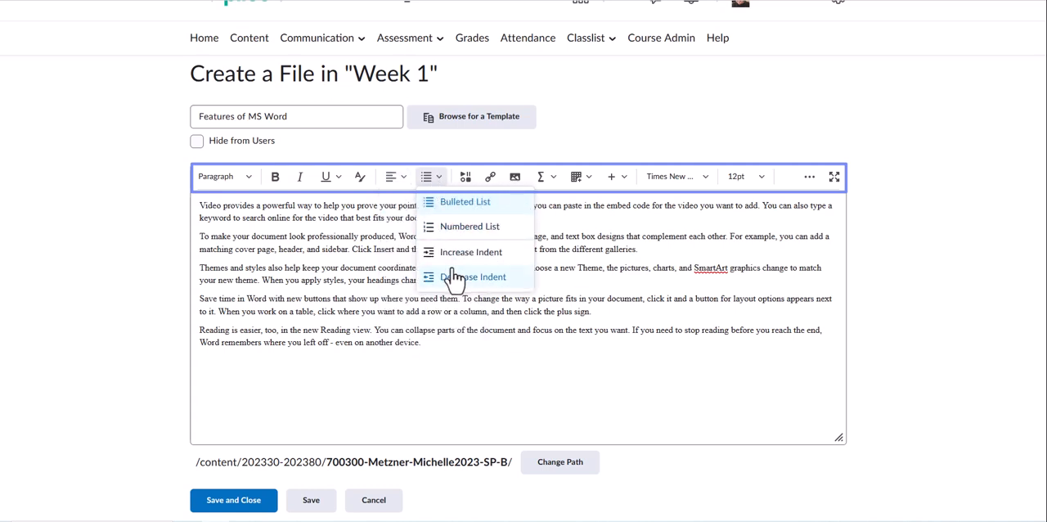
pyautogui.click(579, 267)
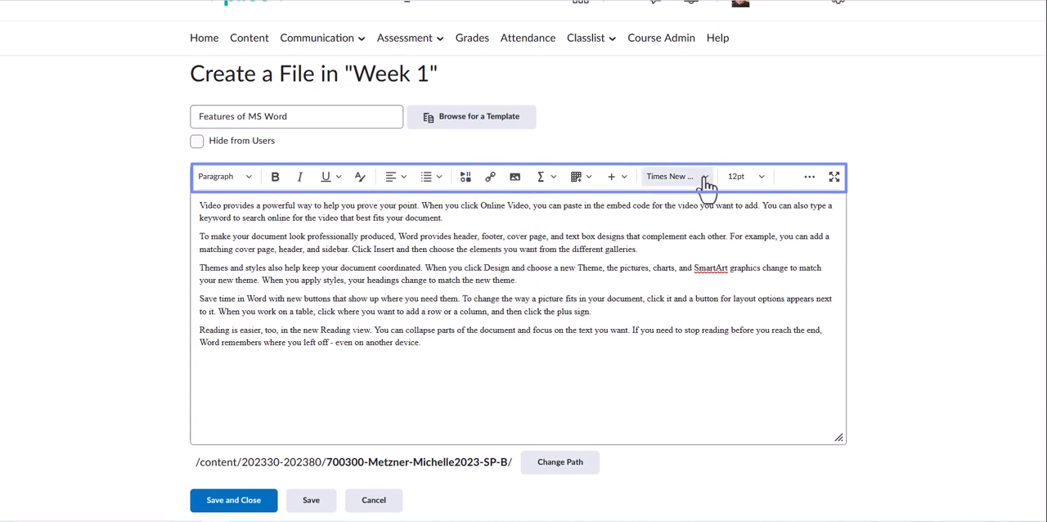
pyautogui.click(810, 179)
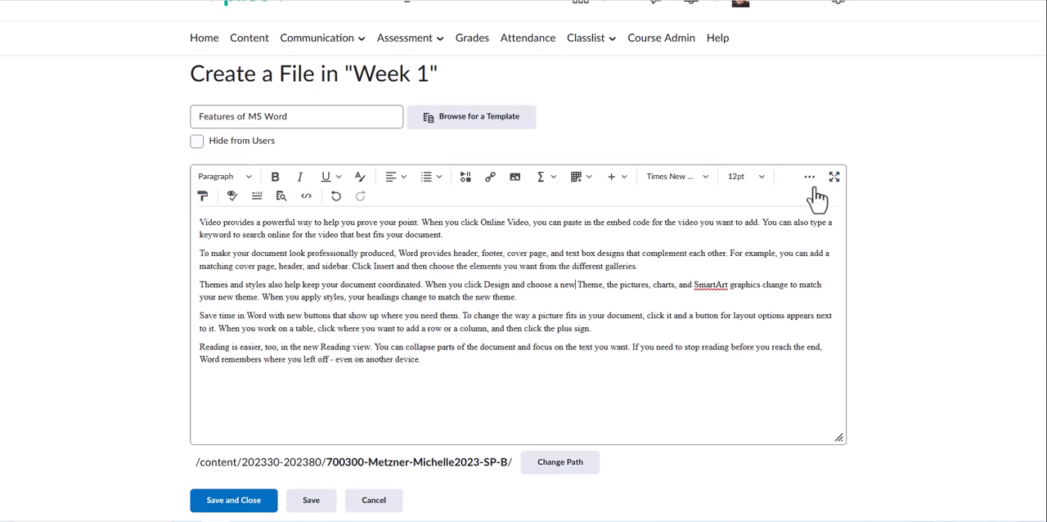
pyautogui.click(809, 182)
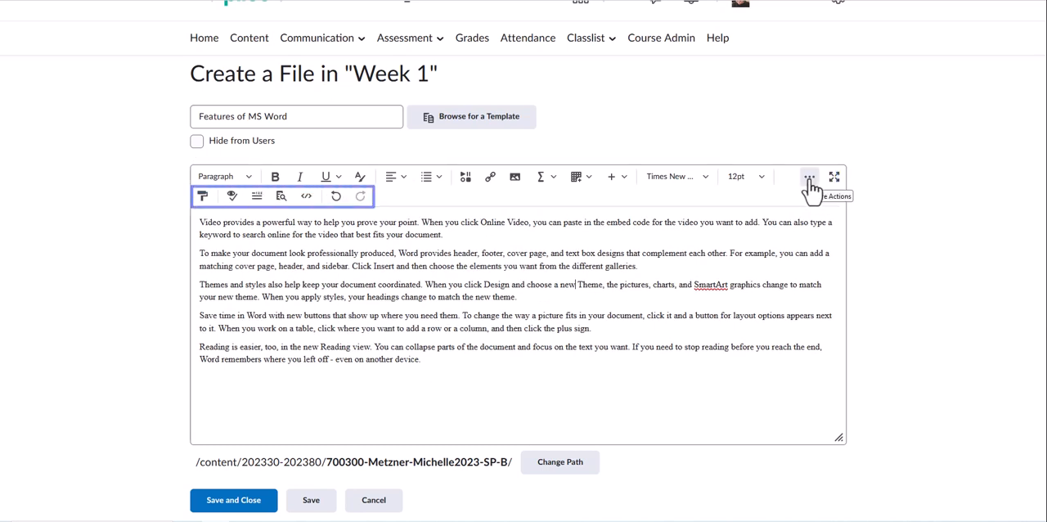
pyautogui.click(809, 182)
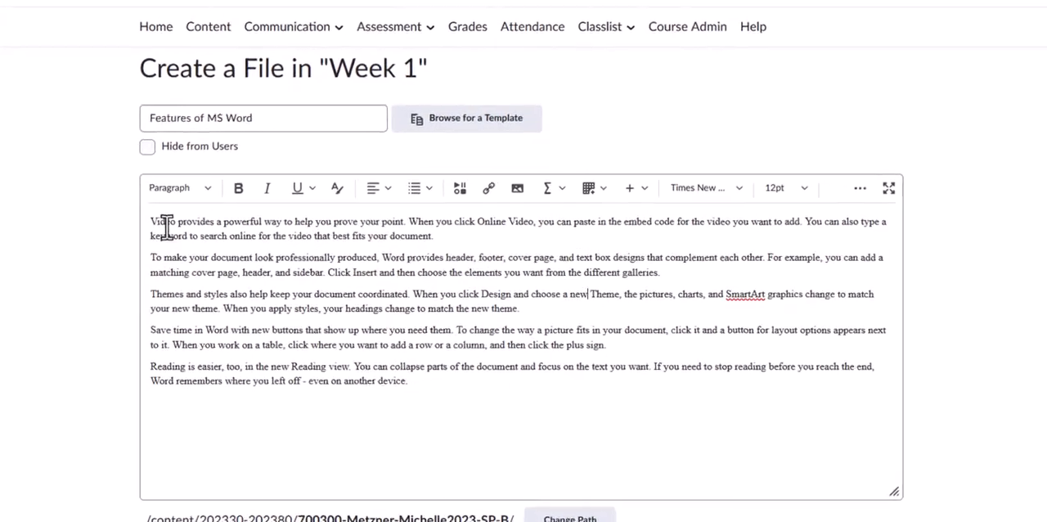
# Bold "Video" in the first paragraph and "header, footer, cover page, and text box" in the second
pyautogui.doubleClick(187, 214)
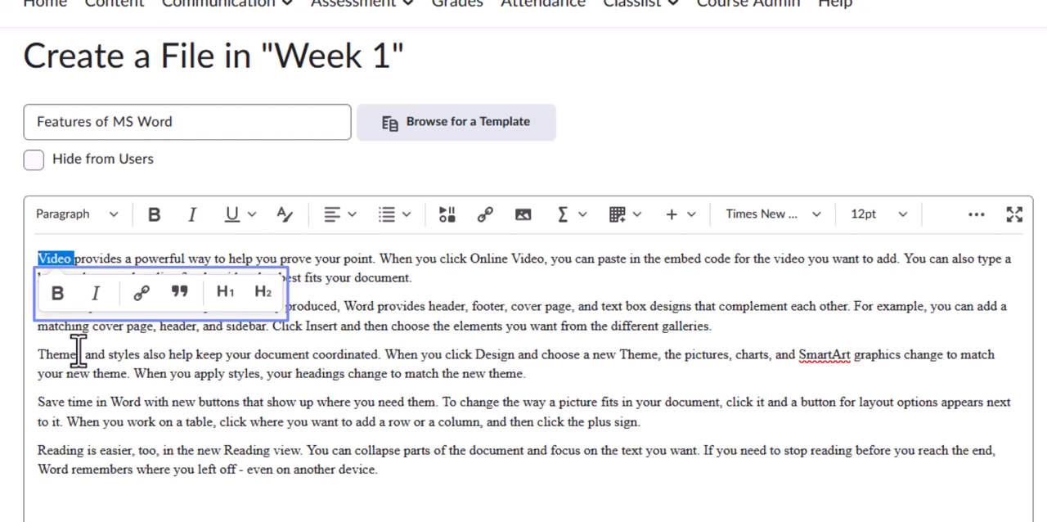
pyautogui.click(57, 294)
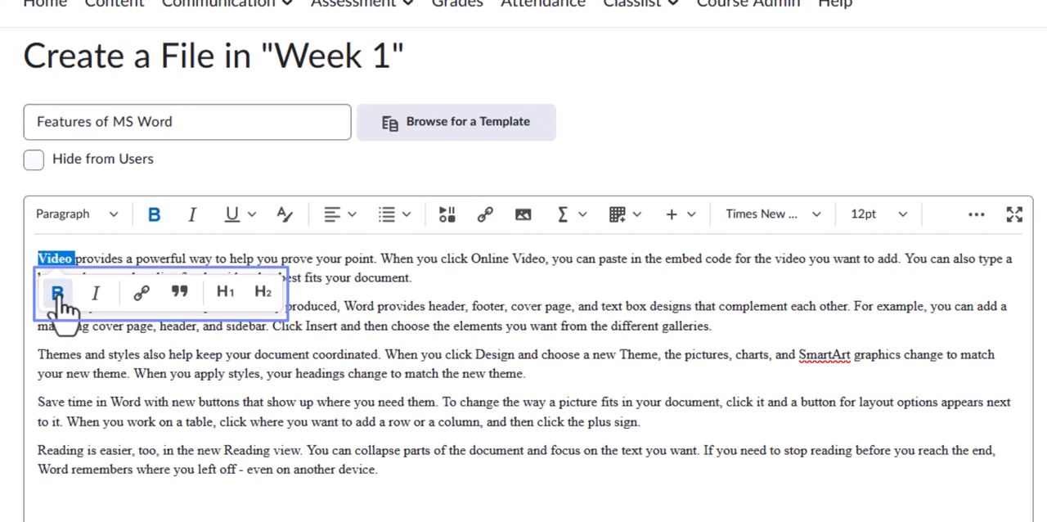
pyautogui.click(95, 360)
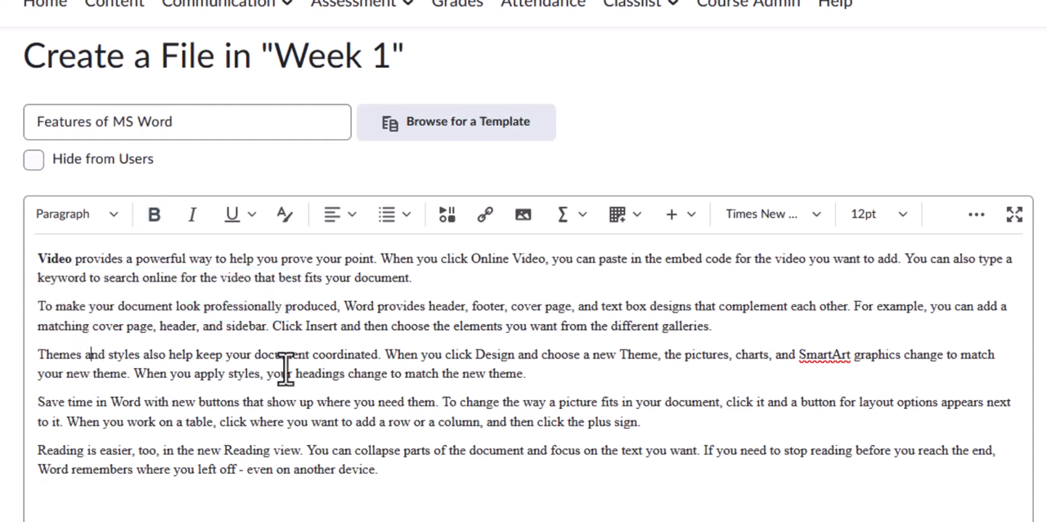
pyautogui.moveTo(429, 306); pyautogui.dragTo(648, 307)
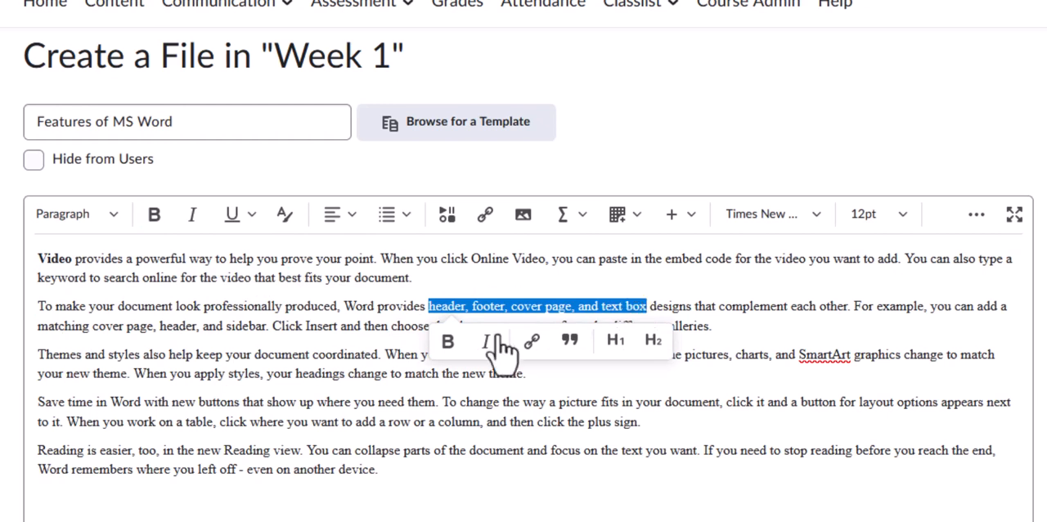
pyautogui.click(447, 341)
pyautogui.click(105, 360)
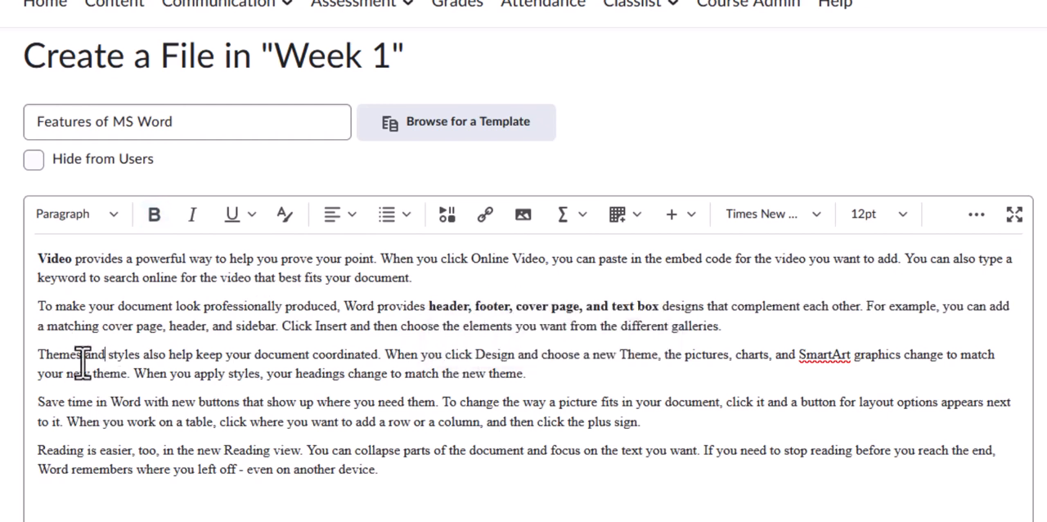
# Bold "Themes and styles" in the third paragraph and "picture" in the fourth
pyautogui.moveTo(38, 354); pyautogui.dragTo(140, 354)
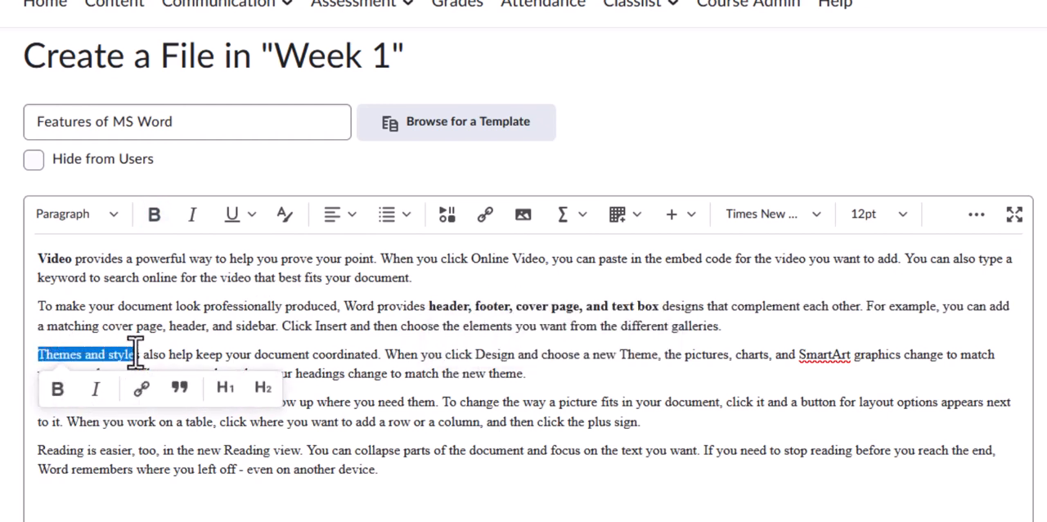
pyautogui.click(59, 393)
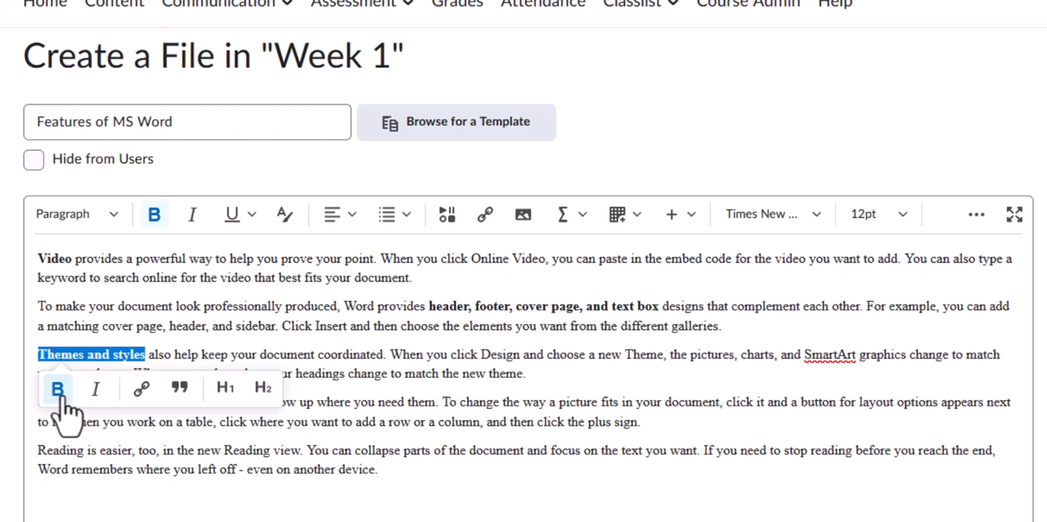
pyautogui.click(88, 478)
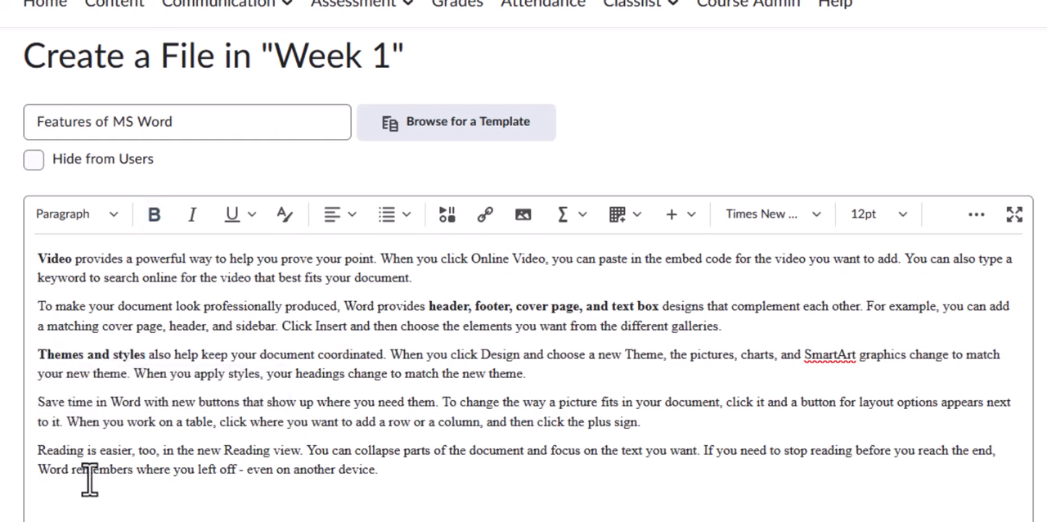
pyautogui.doubleClick(580, 402)
pyautogui.click(579, 438)
pyautogui.click(245, 468)
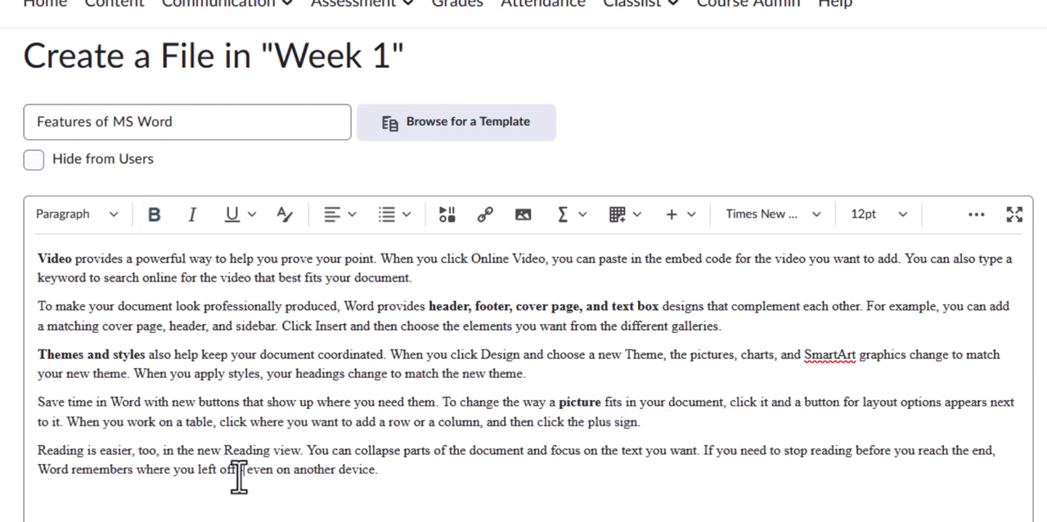
# Bold "Reading view" in the last paragraph
pyautogui.doubleClick(245, 450)
pyautogui.moveTo(278, 448); pyautogui.dragTo(303, 450)
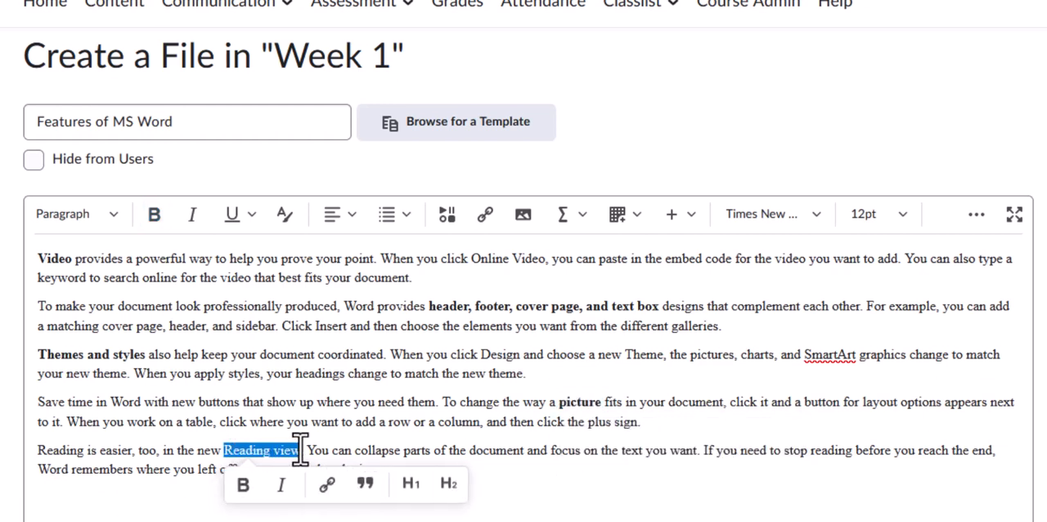
pyautogui.click(243, 484)
pyautogui.click(298, 470)
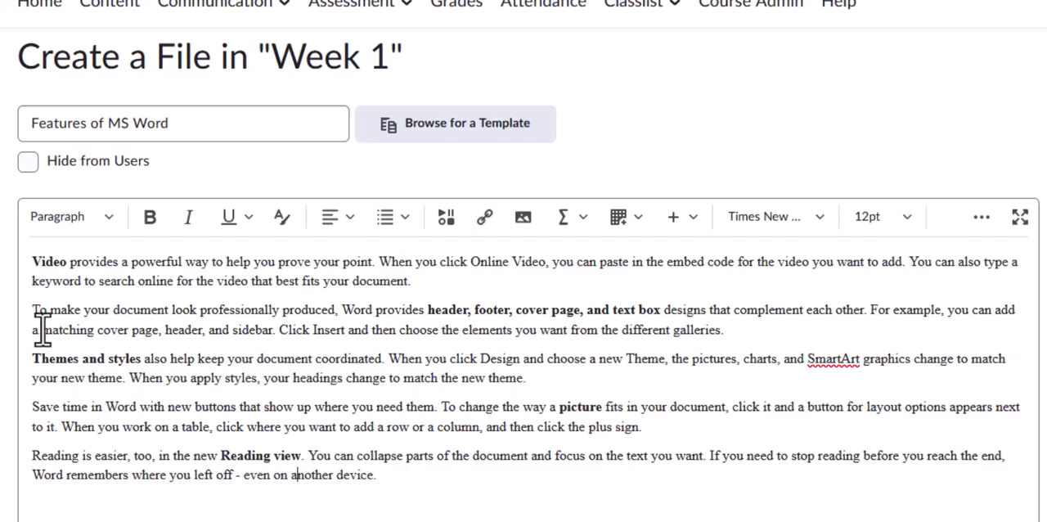
# Break the second paragraph after "you can add a" with a colon and make the remaining text a bulleted list item
pyautogui.click(40, 331)
pyautogui.write(':')
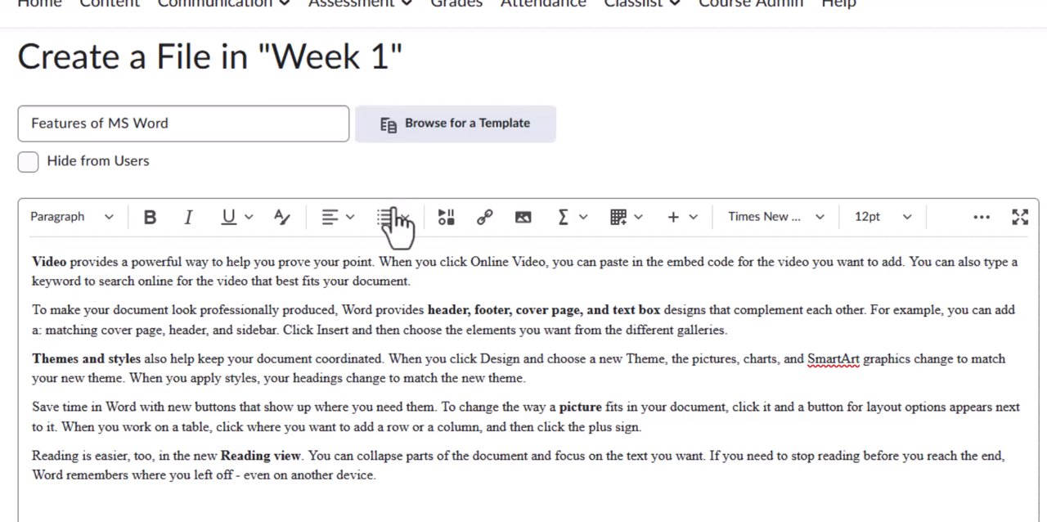
pyautogui.press('Return')
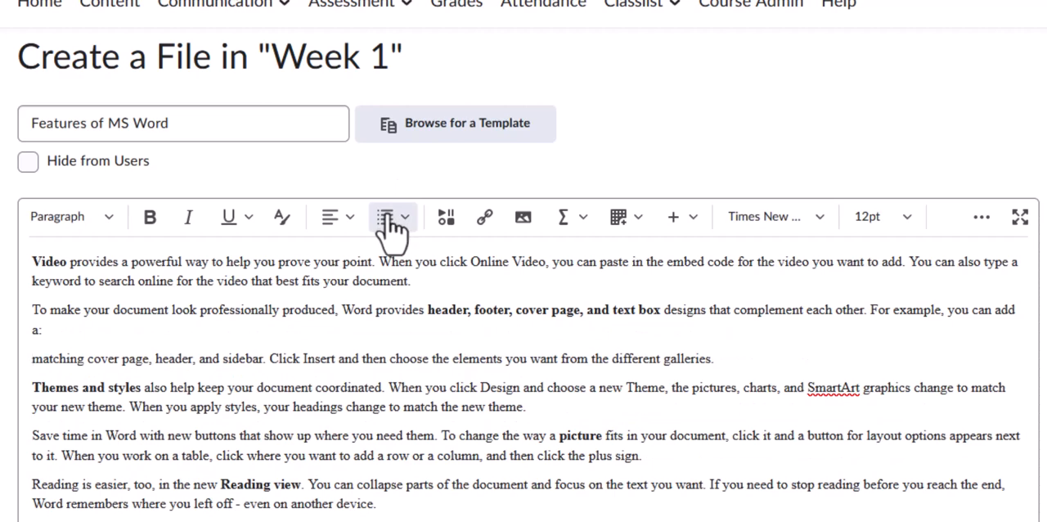
pyautogui.click(393, 222)
pyautogui.click(418, 270)
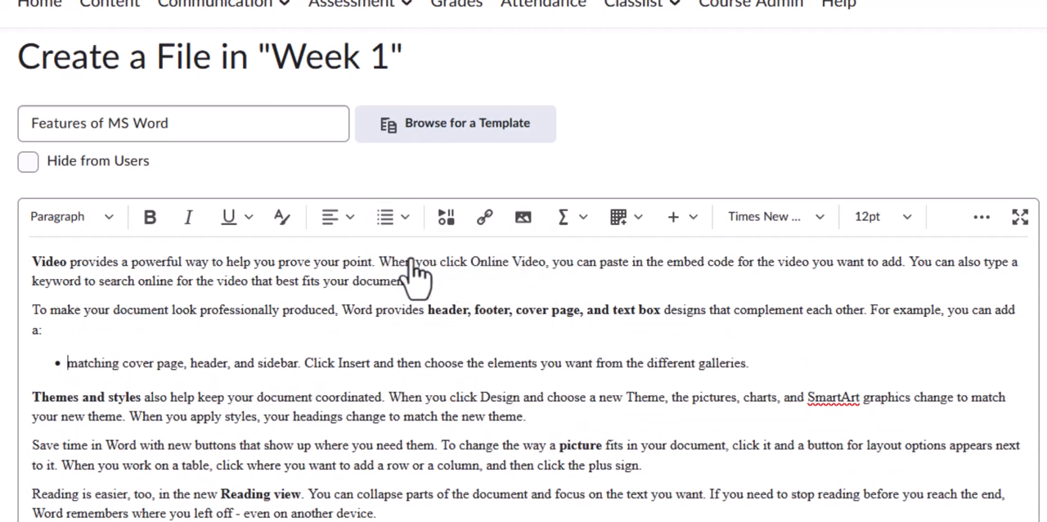
# Split the bullet into separate items starting with "matching cover page", "header" and "sidebar", removing the commas and "and" between them
pyautogui.click(192, 363)
pyautogui.press('BackSpace')
pyautogui.press('BackSpace')
pyautogui.press('Return')
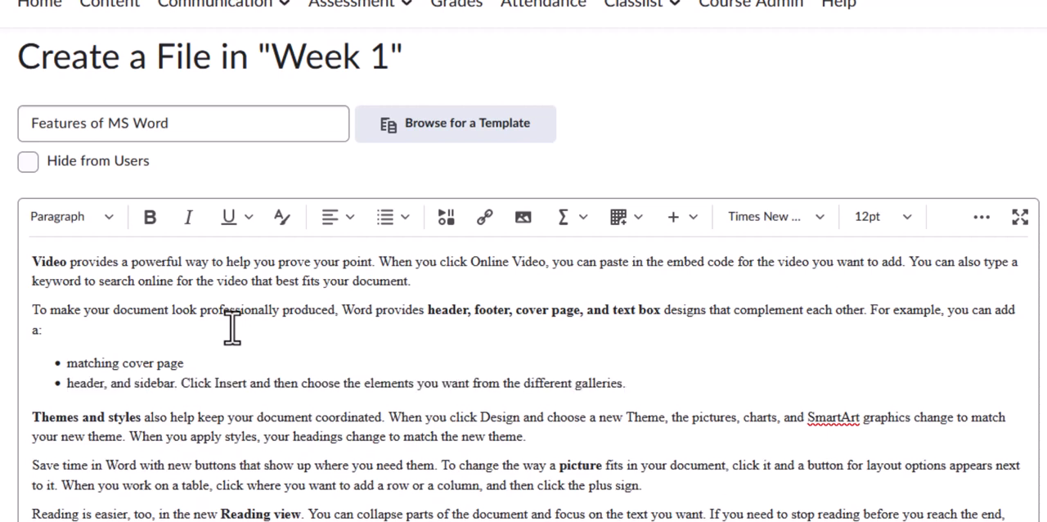
pyautogui.press('Delete')
pyautogui.press('Delete')
pyautogui.press('Delete')
pyautogui.press('Delete')
pyautogui.press('Delete')
pyautogui.press('Delete')
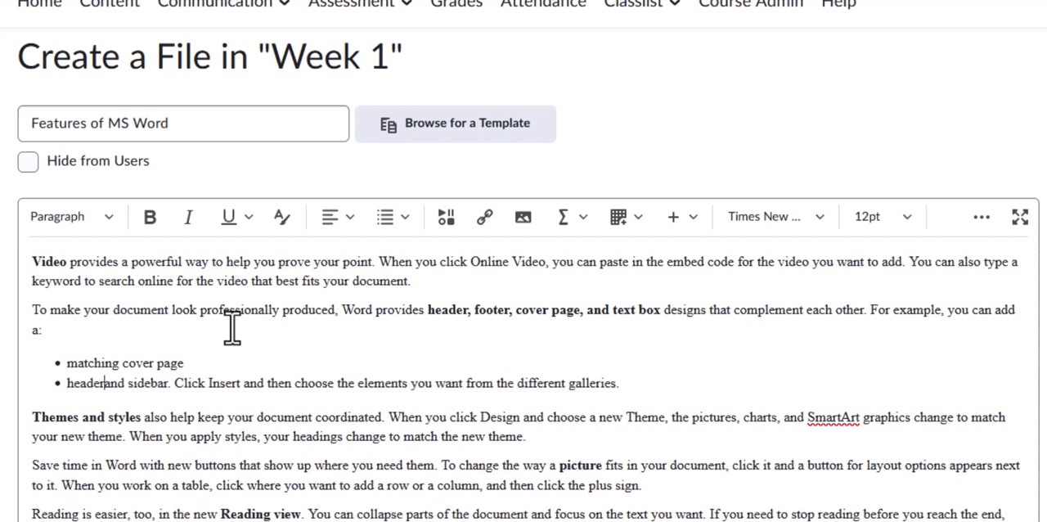
pyautogui.press('Return')
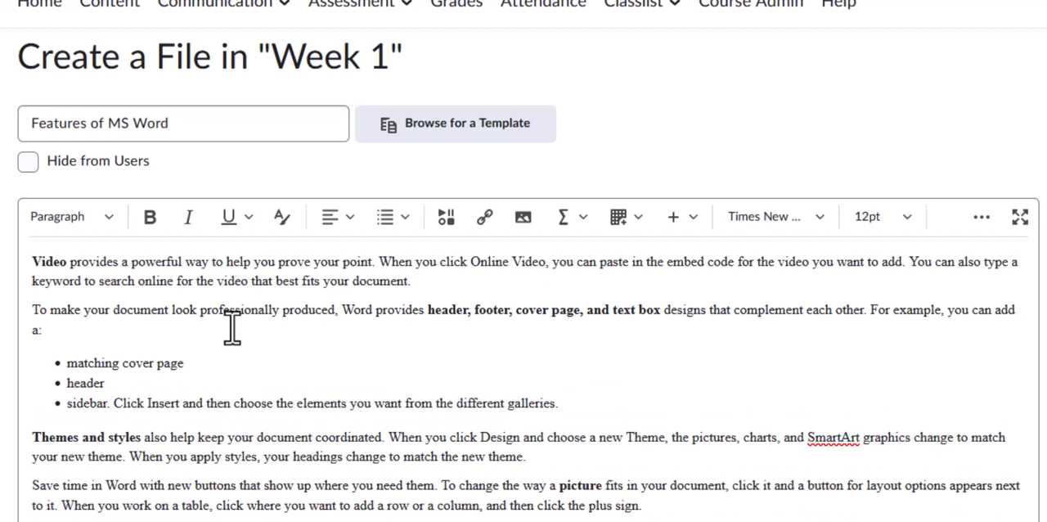
# Split "Click Insert and then choose the elements..." off the "sidebar" bullet as an unbulleted paragraph and remove the period after "sidebar"
pyautogui.press('Return')
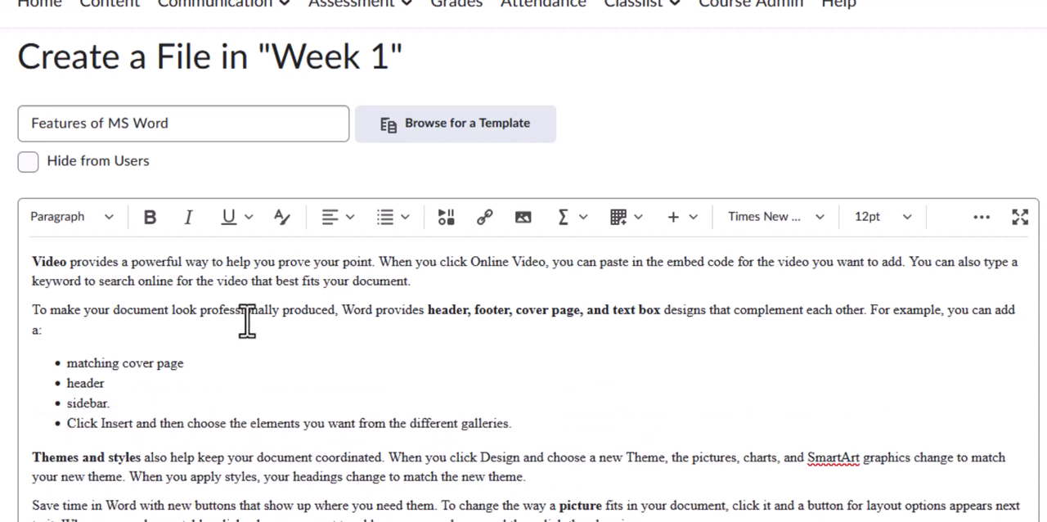
pyautogui.click(382, 221)
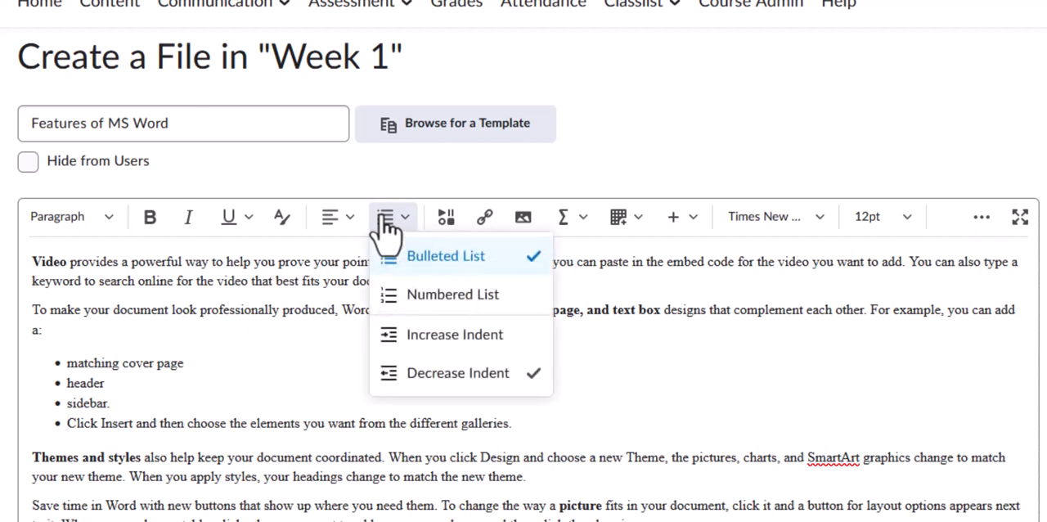
pyautogui.click(404, 260)
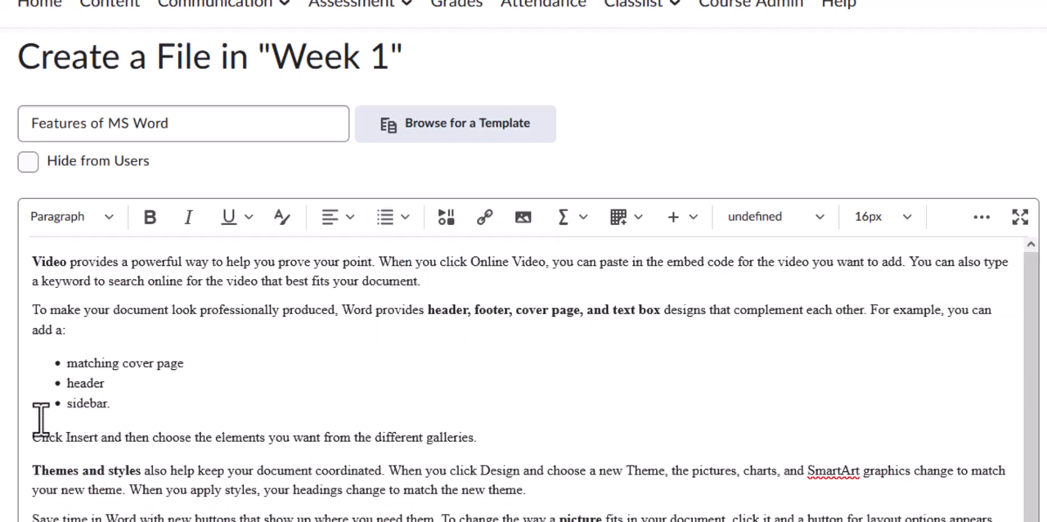
pyautogui.click(109, 404)
pyautogui.press('BackSpace')
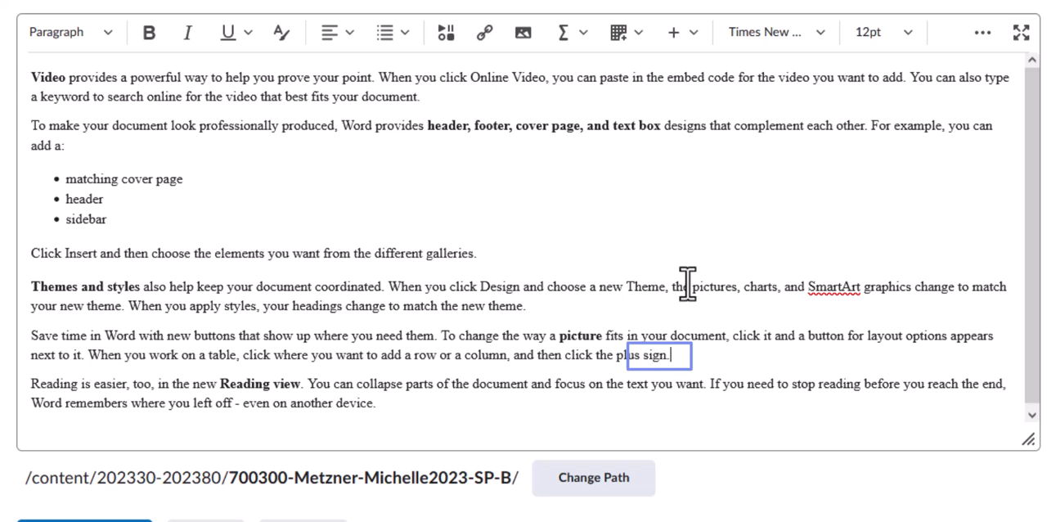
# Start a new line after the paragraph ending in "plus sign." and add the image D2L.jpg there from the Images folder on the computer
pyautogui.press('Return')
pyautogui.press('Return')
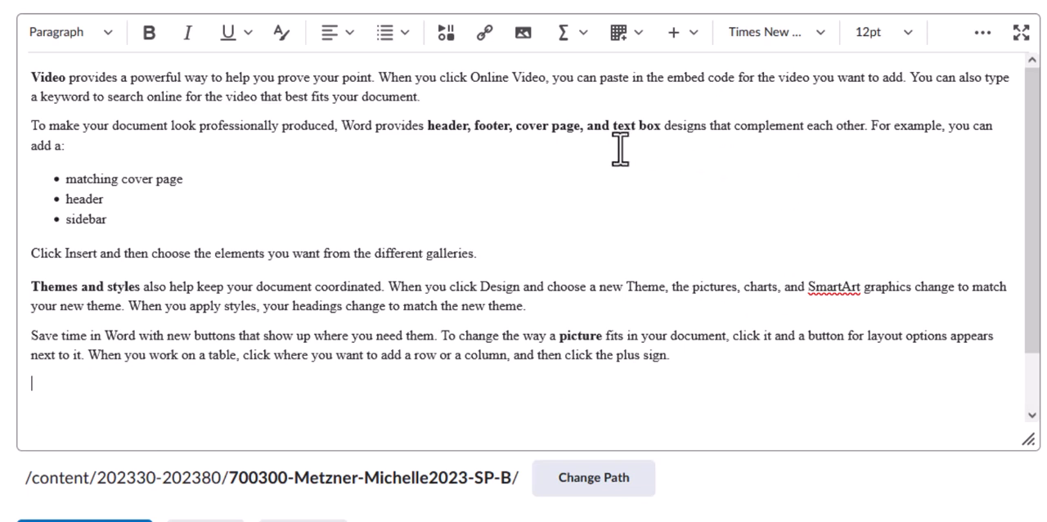
pyautogui.click(524, 46)
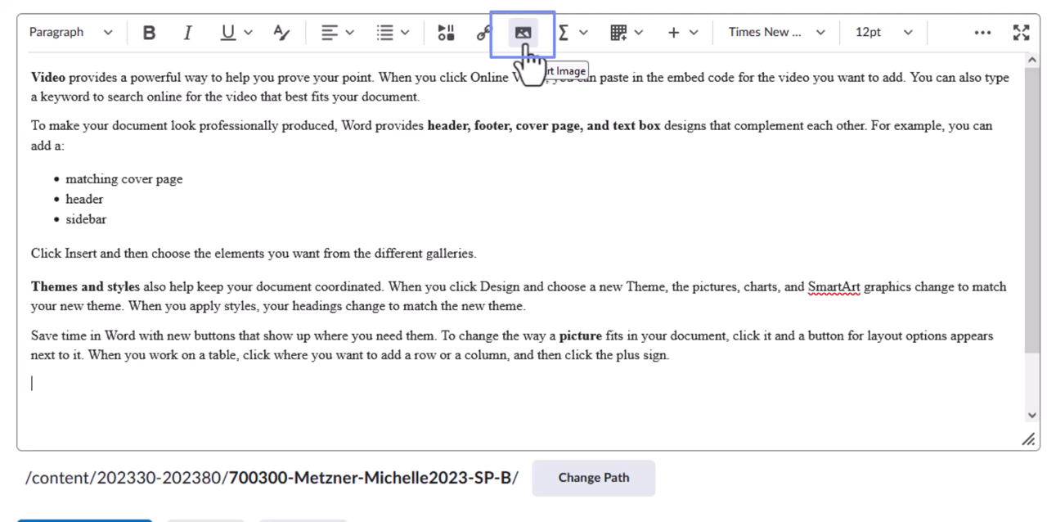
pyautogui.click(526, 34)
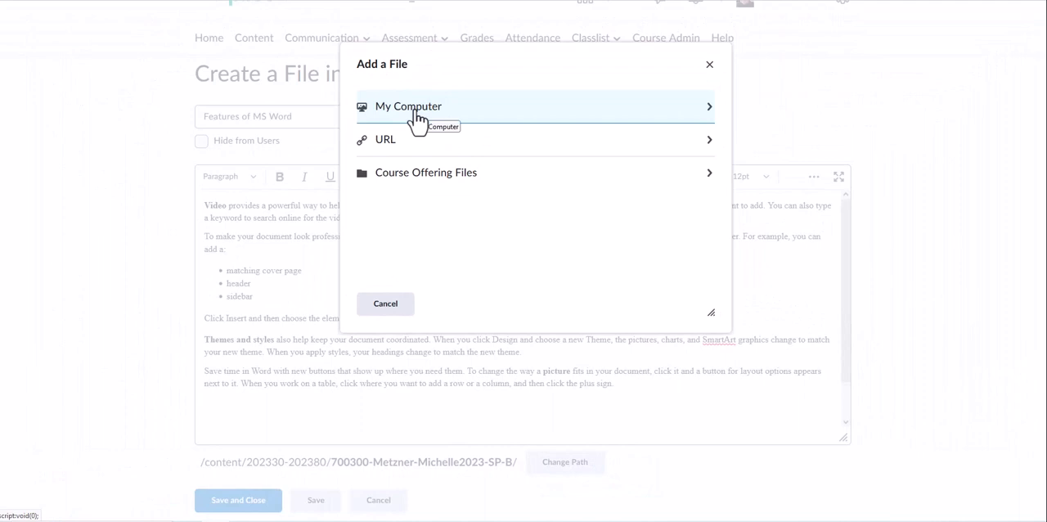
pyautogui.click(417, 115)
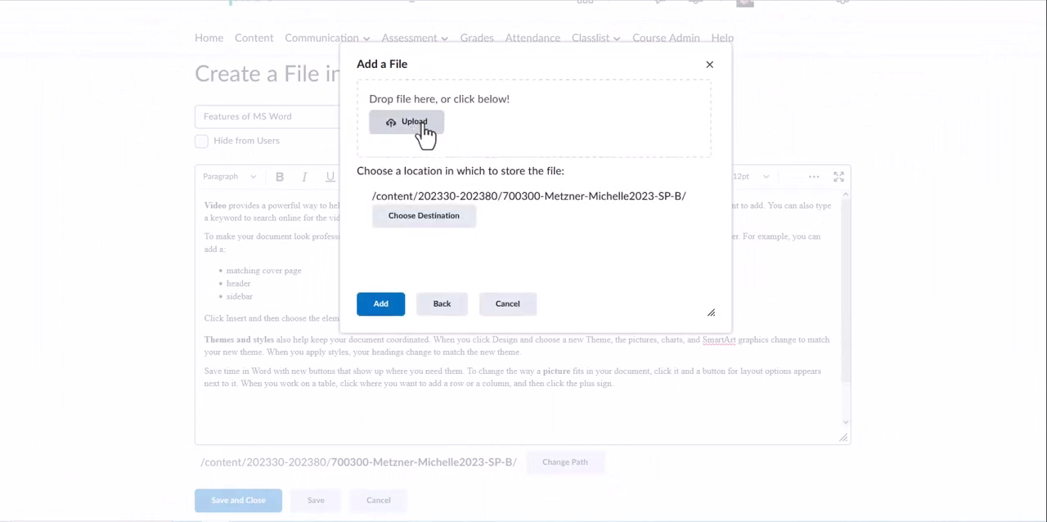
pyautogui.click(410, 122)
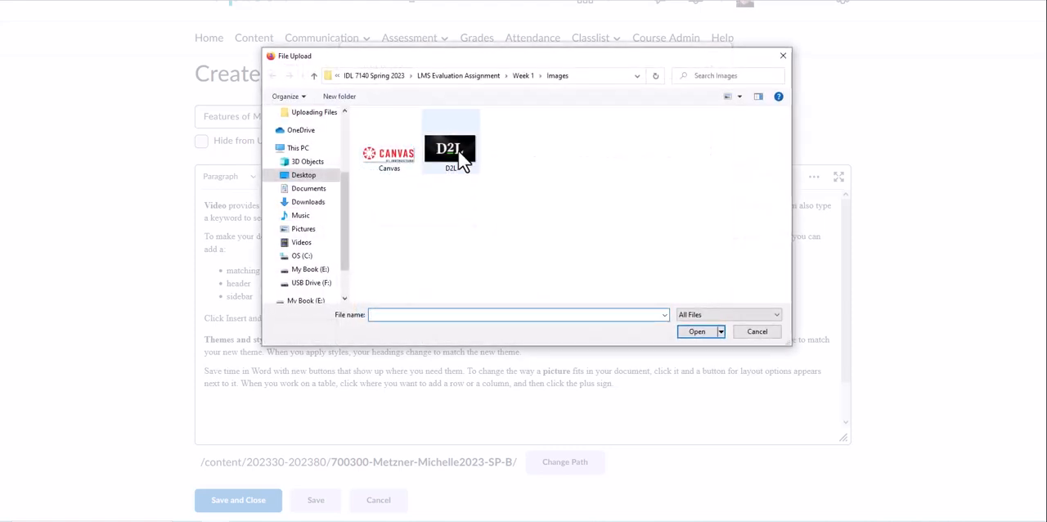
pyautogui.doubleClick(461, 154)
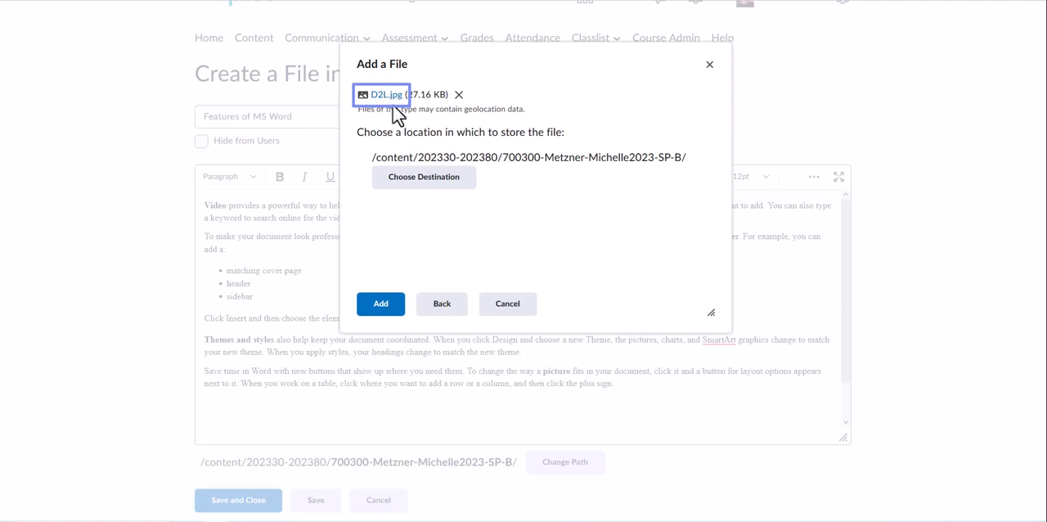
pyautogui.click(382, 303)
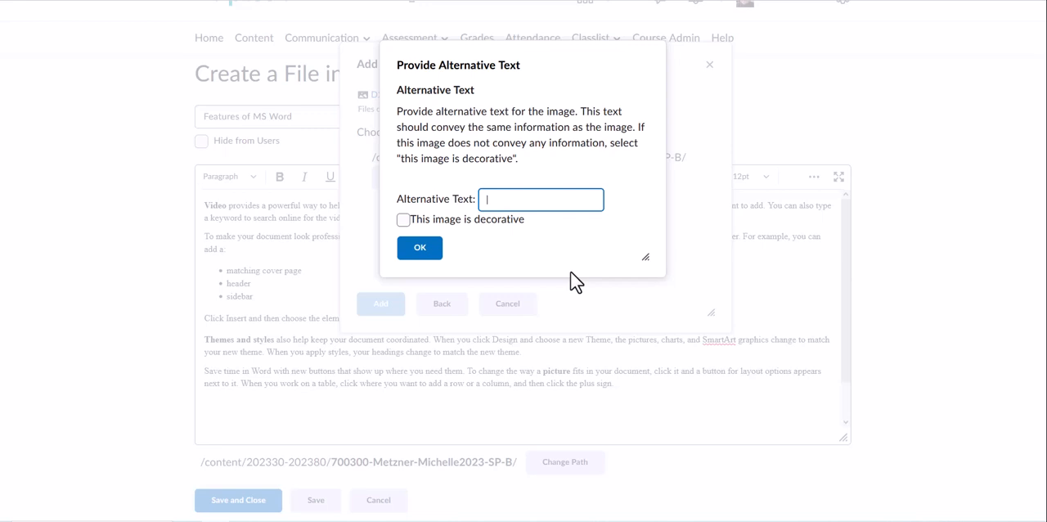
# Give the image the alternative text "D2L Logo" and insert it into the page
pyautogui.write('D2L Logo')
pyautogui.click(430, 258)
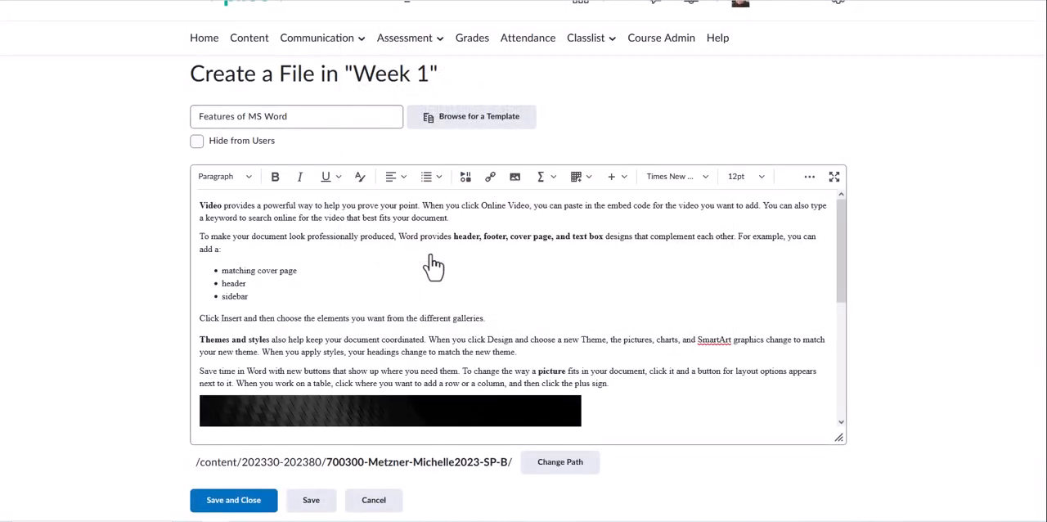
# Remove the blank line between the D2L image and the "Reading is easier" paragraph
pyautogui.scroll(-3, 597, 306)
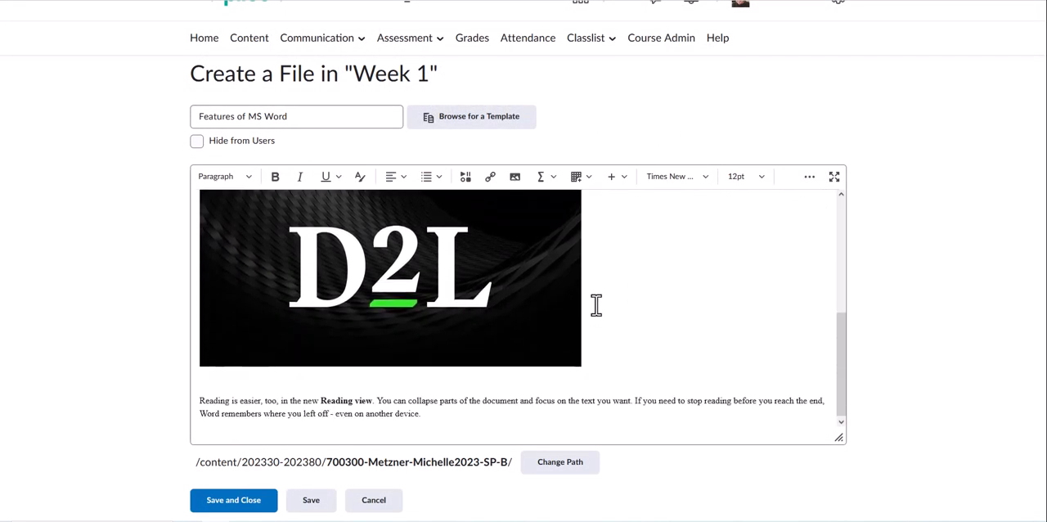
pyautogui.scroll(1, 597, 306)
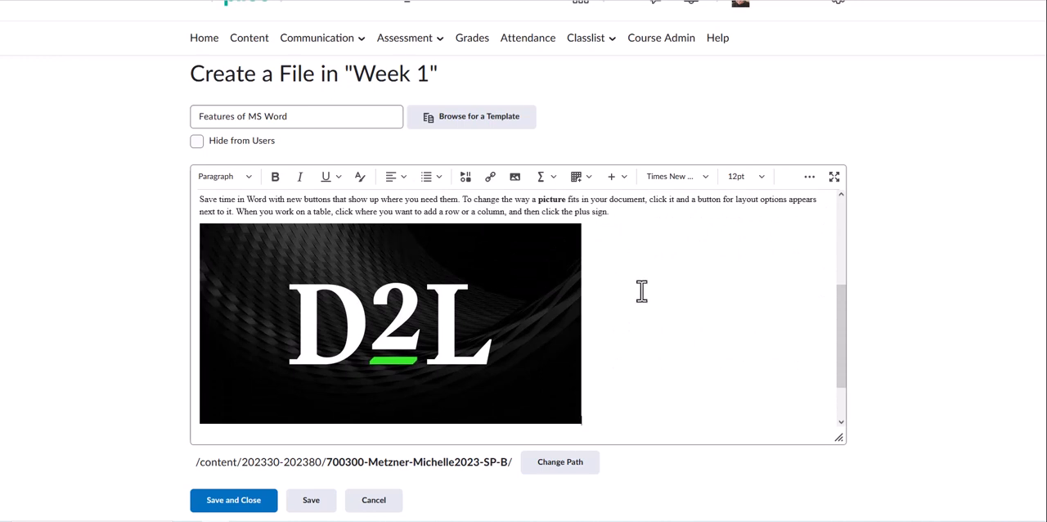
pyautogui.scroll(-2, 641, 290)
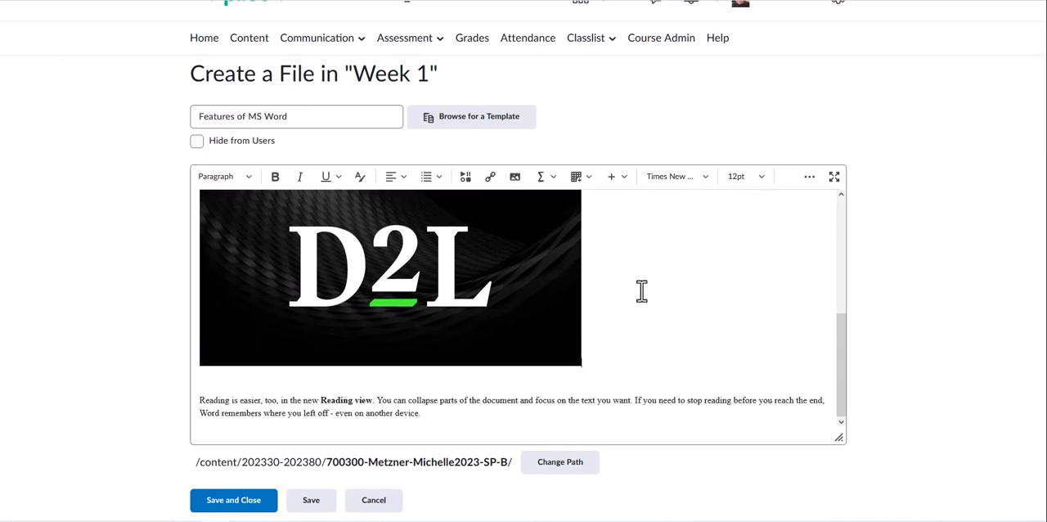
pyautogui.click(250, 381)
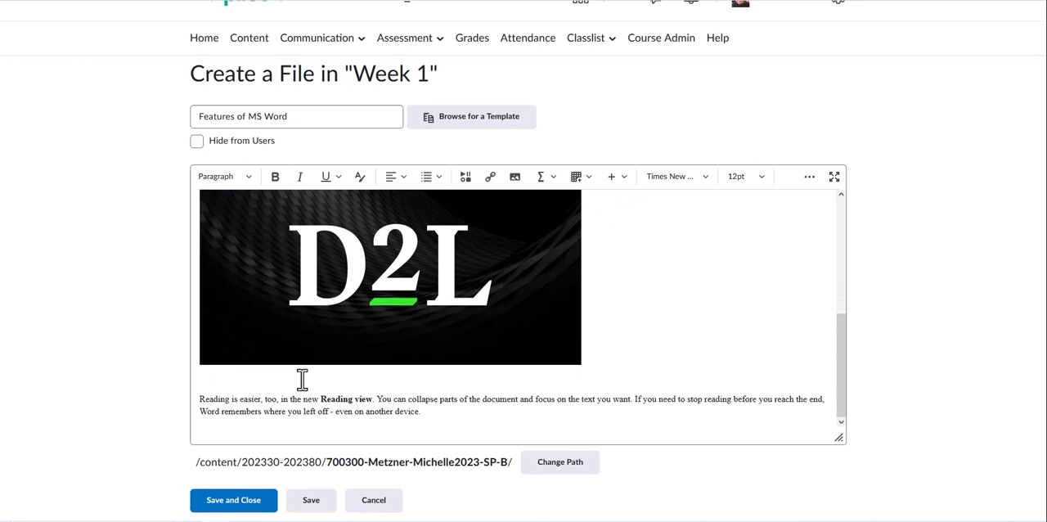
pyautogui.press('BackSpace')
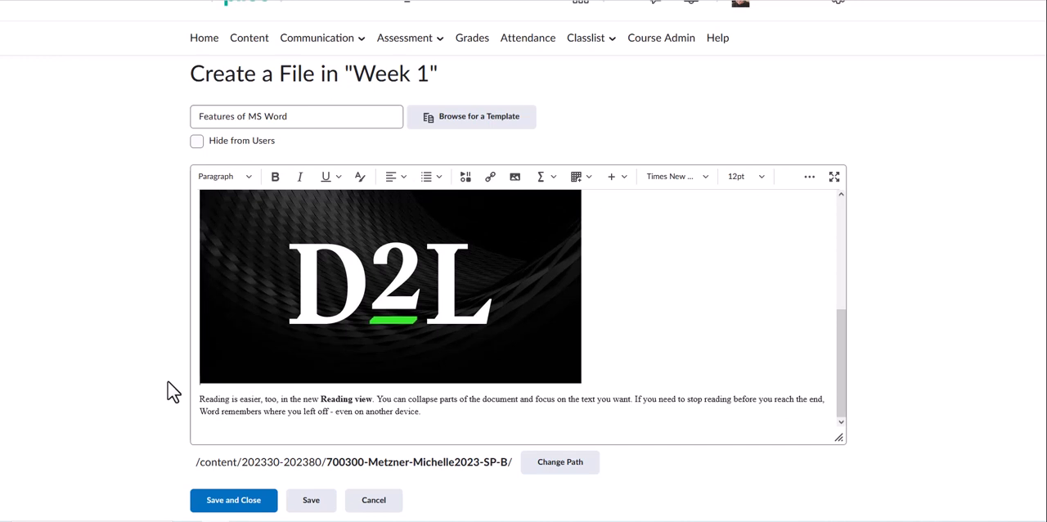
# Review the page content from beginning to end, then save and close the "Features of MS Word" file
pyautogui.click(288, 122)
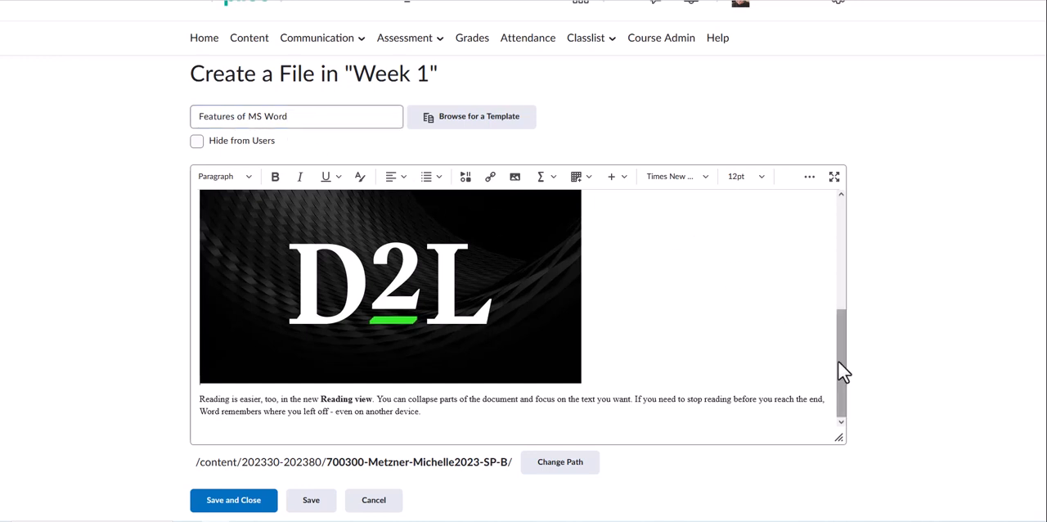
pyautogui.moveTo(842, 369); pyautogui.dragTo(851, 243)
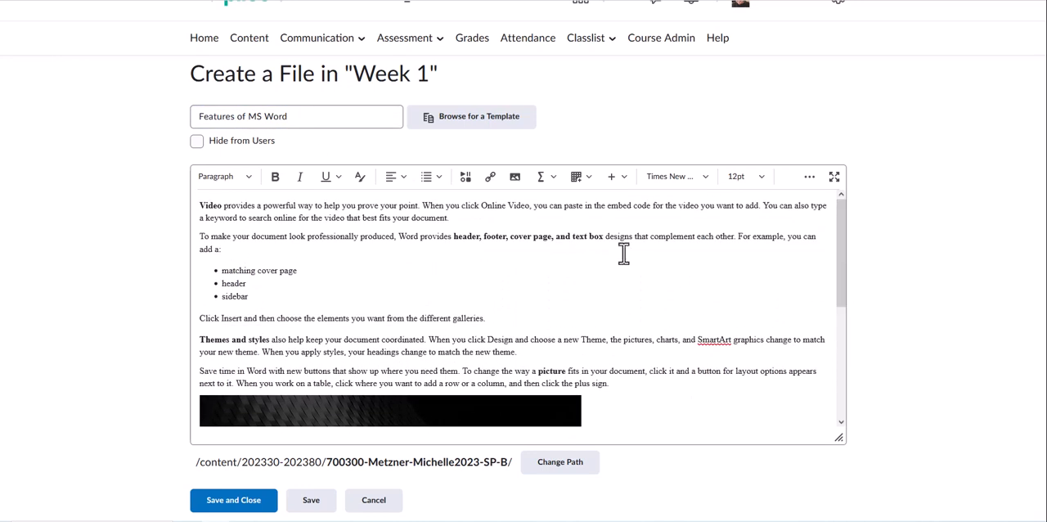
pyautogui.scroll(-5, 632, 332)
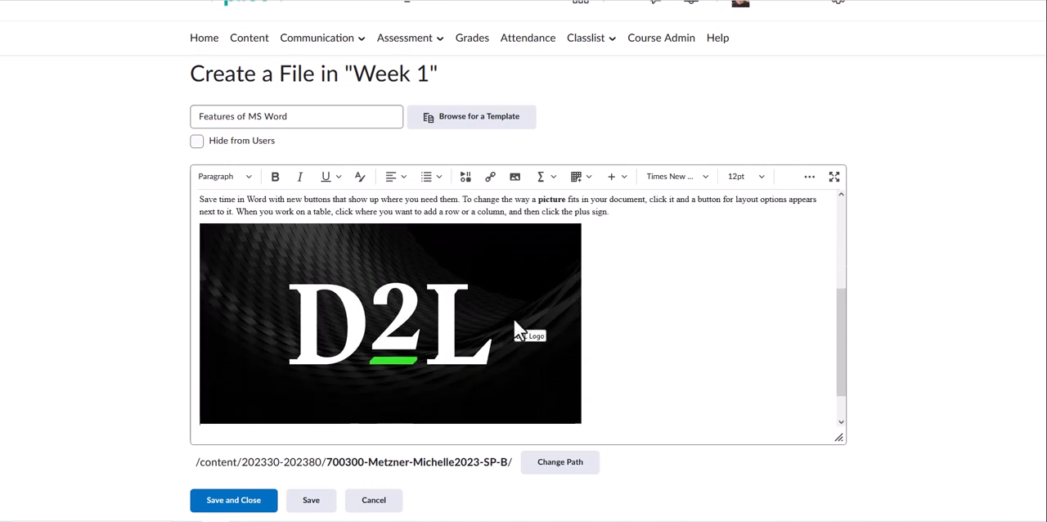
pyautogui.scroll(-1, 654, 364)
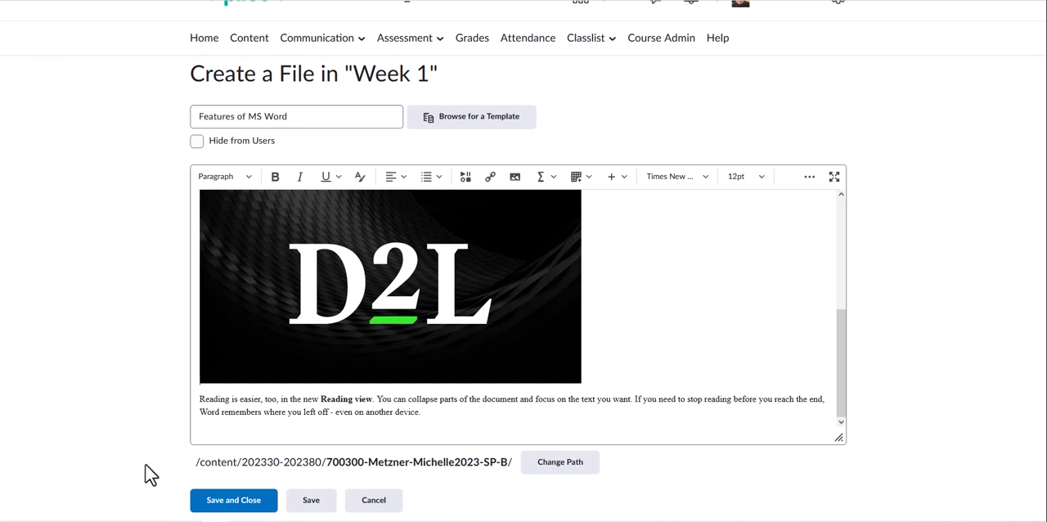
pyautogui.click(234, 503)
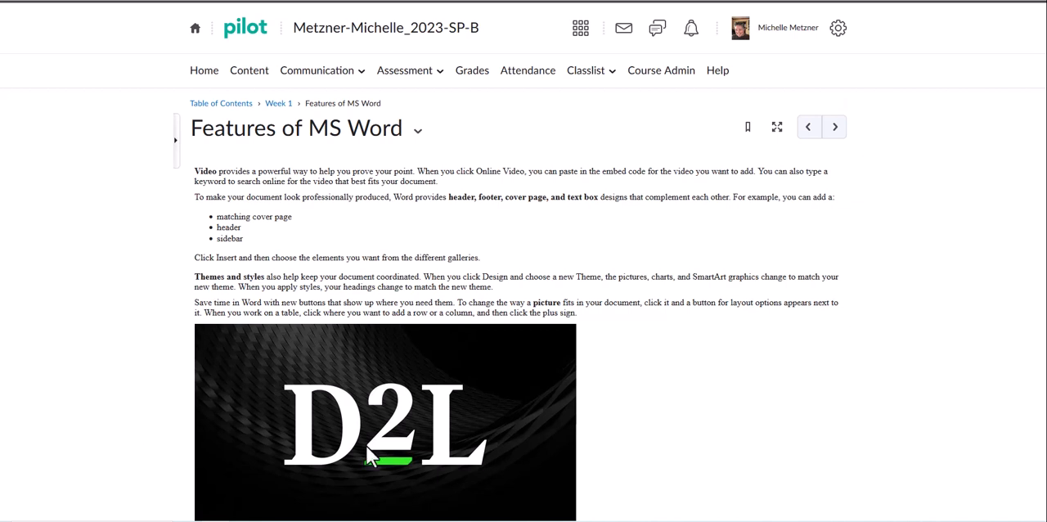
# Open the course classlist and impersonate the demo student, confirming the session switch
pyautogui.moveTo(879, 86)
pyautogui.click(597, 82)
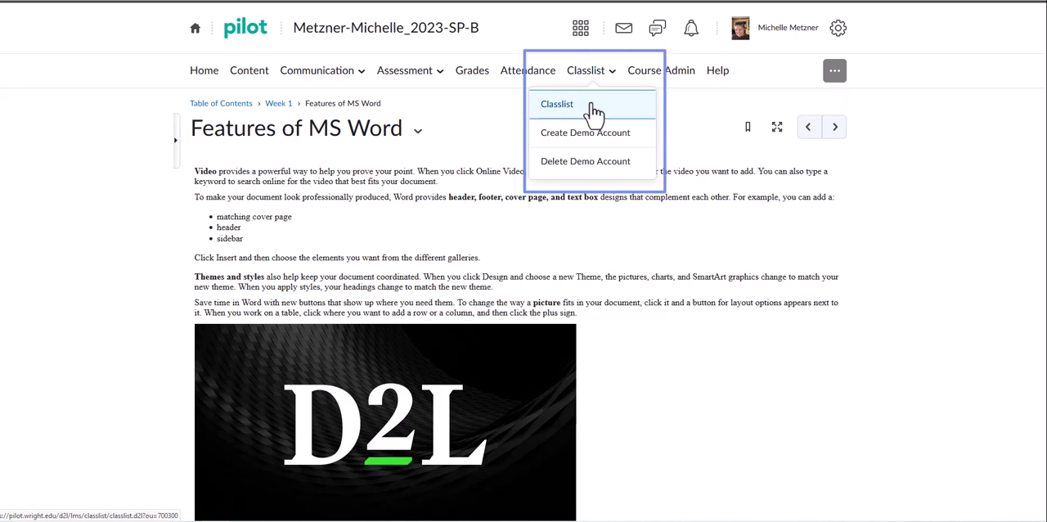
pyautogui.click(595, 114)
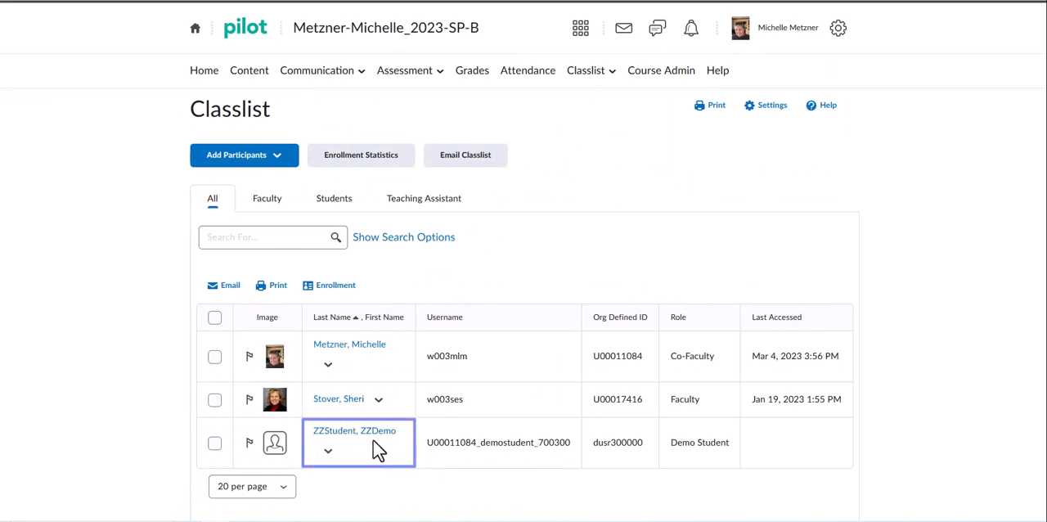
pyautogui.click(327, 453)
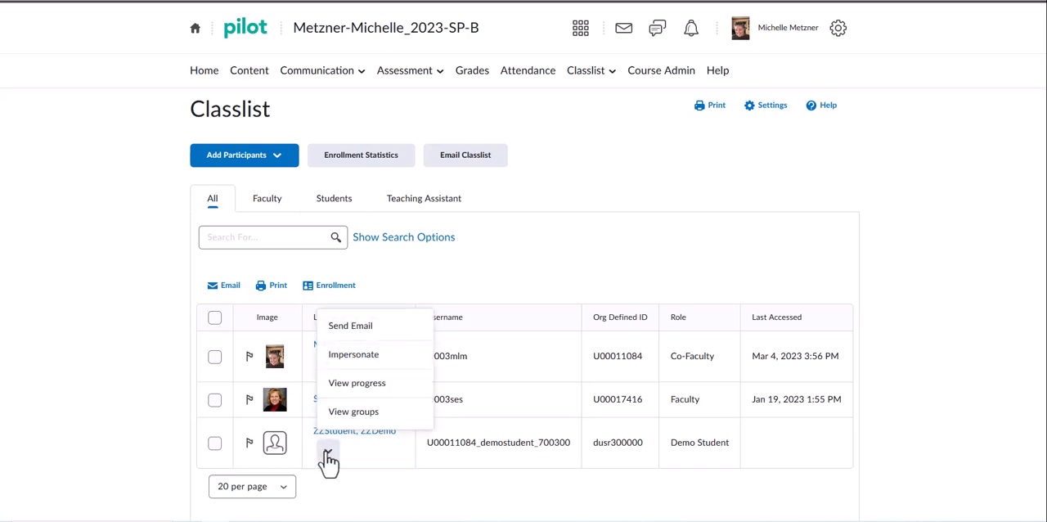
pyautogui.click(393, 360)
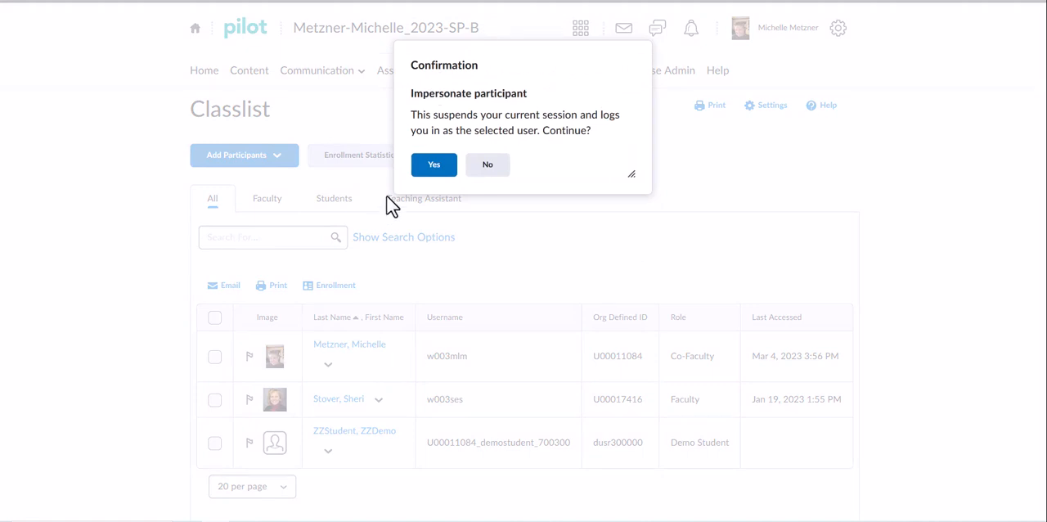
pyautogui.click(442, 169)
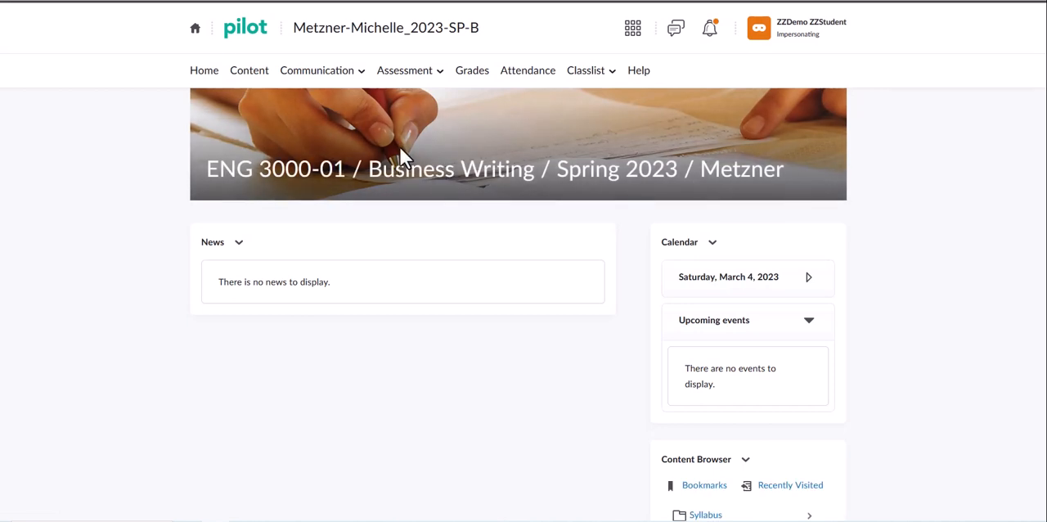
# Open "Features of MS Word" from the Week 1 course content and check its text and image in the student view
pyautogui.click(255, 76)
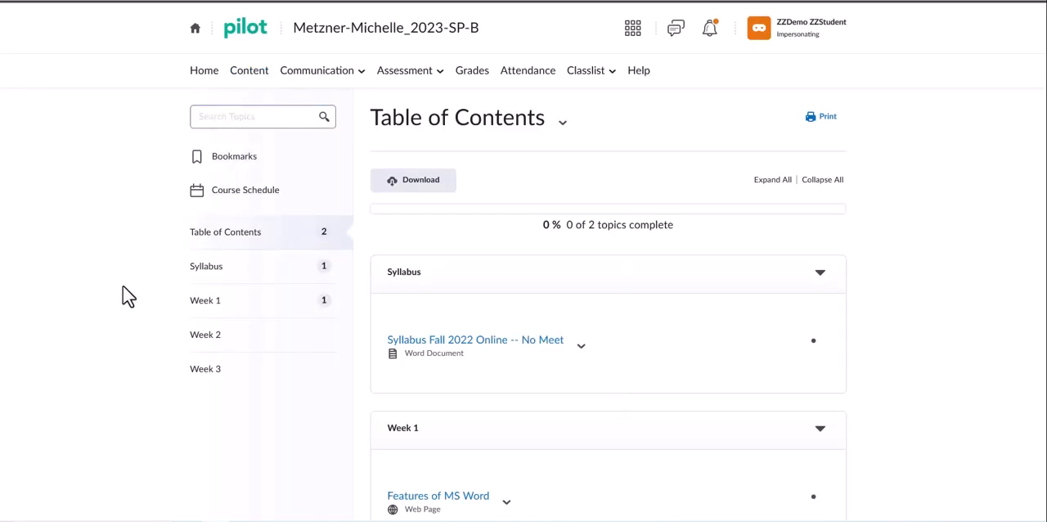
pyautogui.scroll(-2, 123, 288)
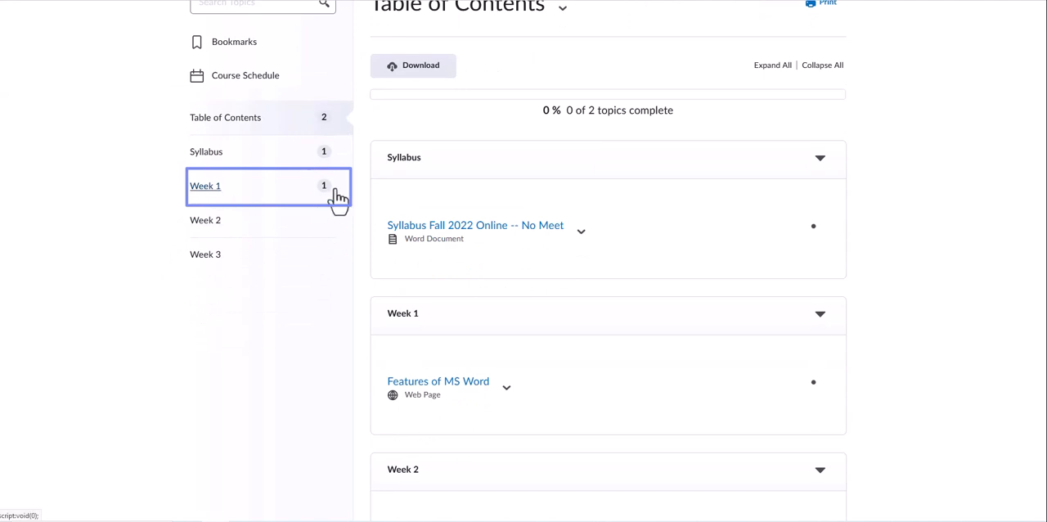
pyautogui.click(208, 195)
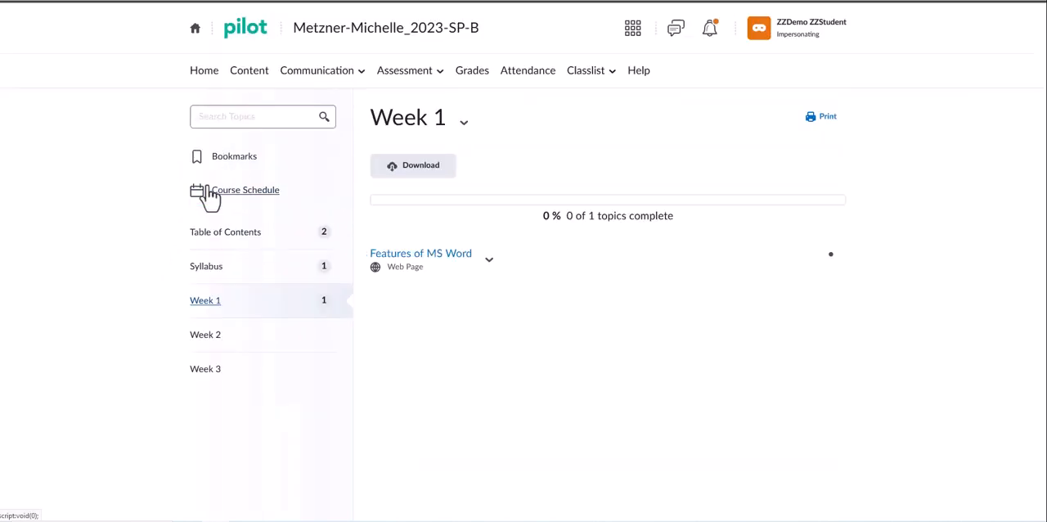
pyautogui.click(451, 257)
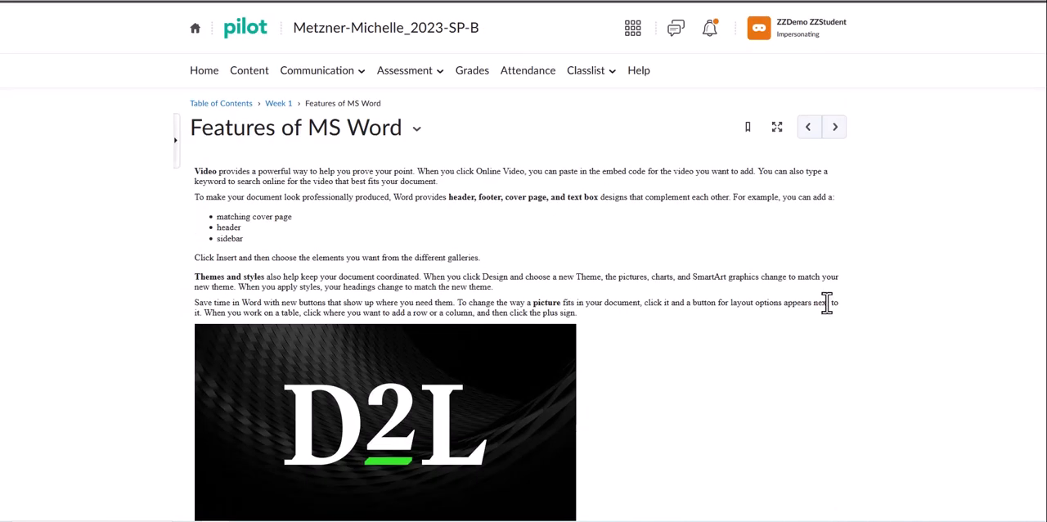
pyautogui.scroll(-2, 864, 311)
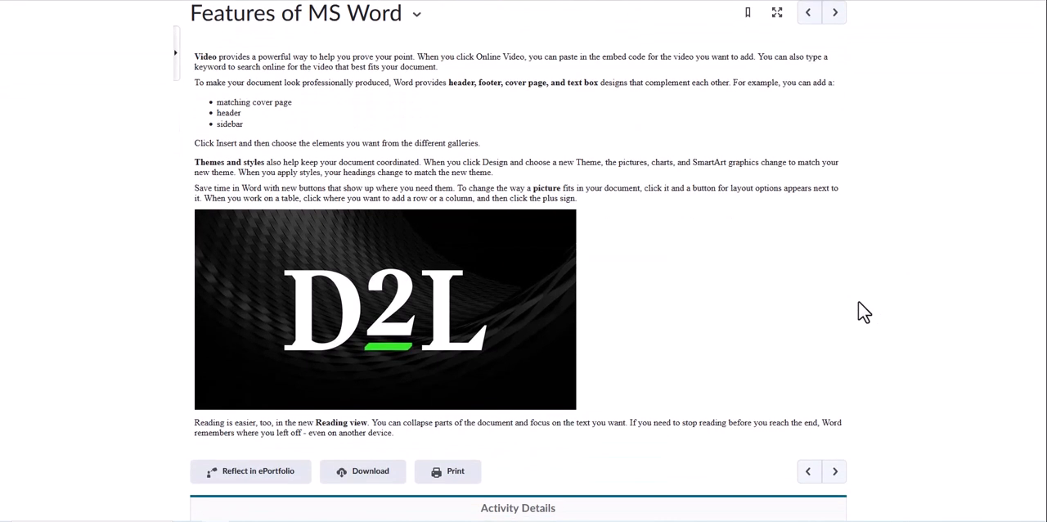
pyautogui.scroll(-1, 864, 311)
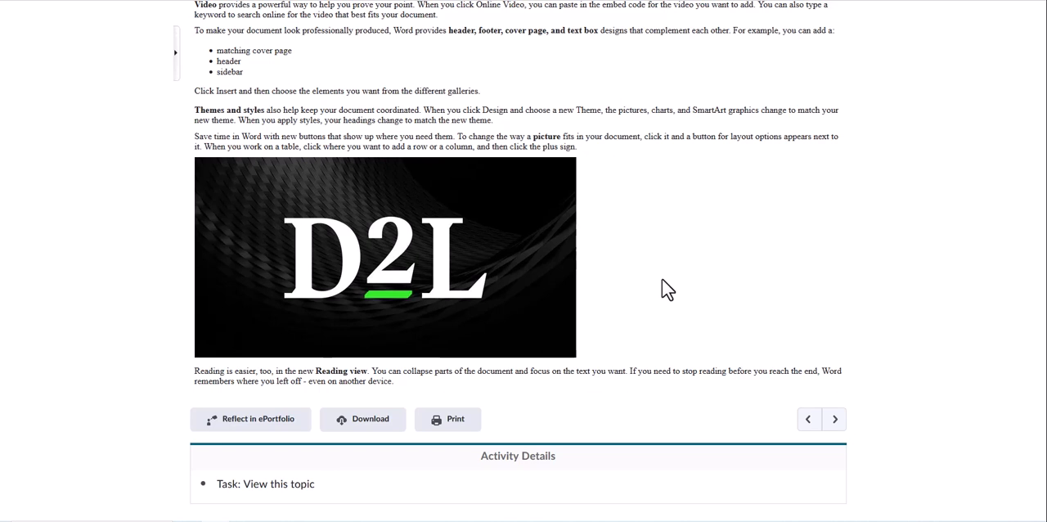
# Stop impersonating the demo student
pyautogui.scroll(2, 666, 288)
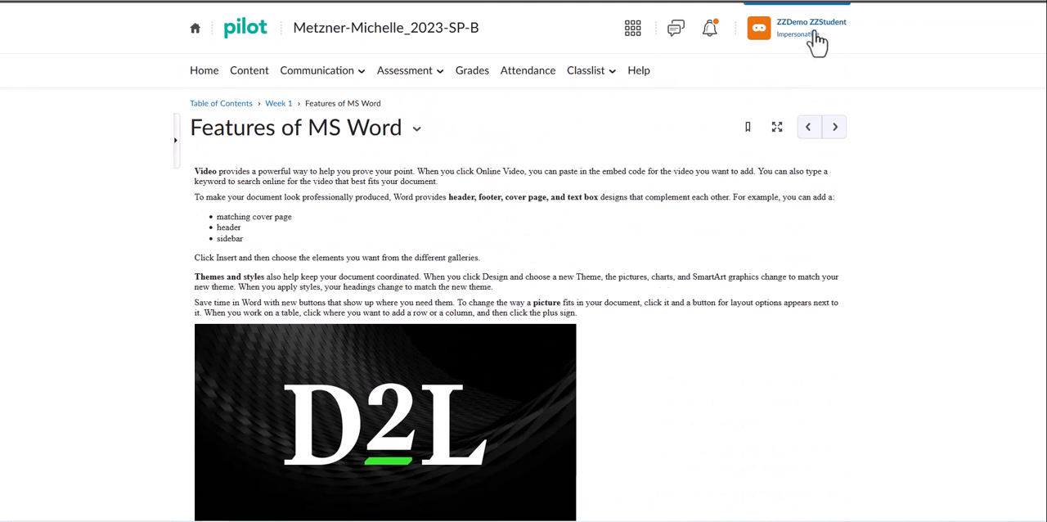
pyautogui.click(760, 31)
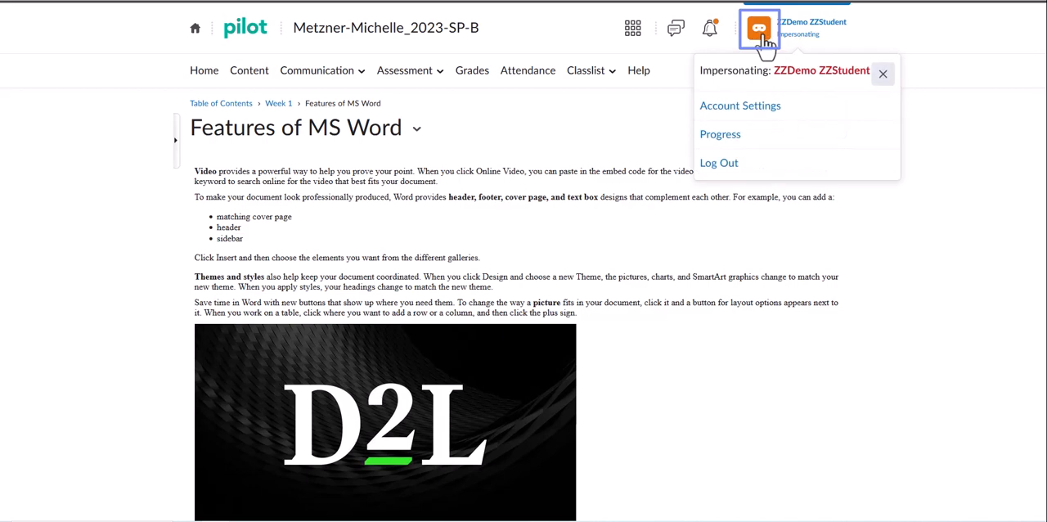
pyautogui.click(884, 79)
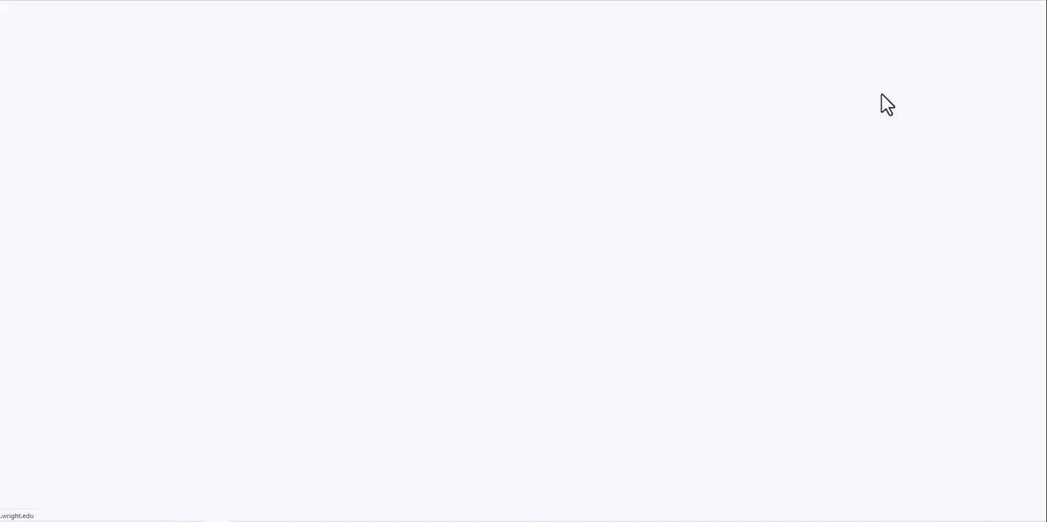